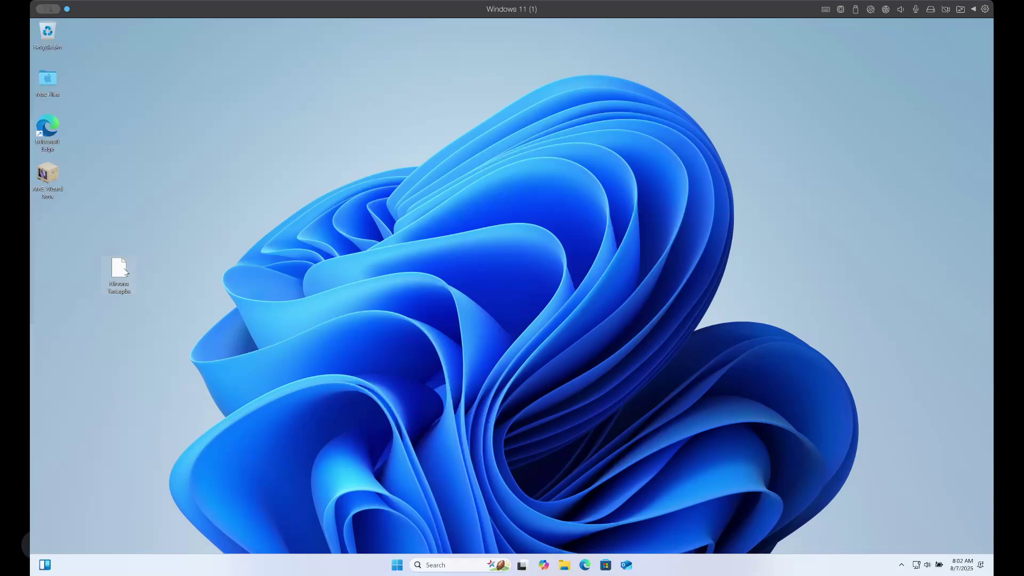
Open the Downloads folder in the home directory of Mac Files.
double_click(52, 80)
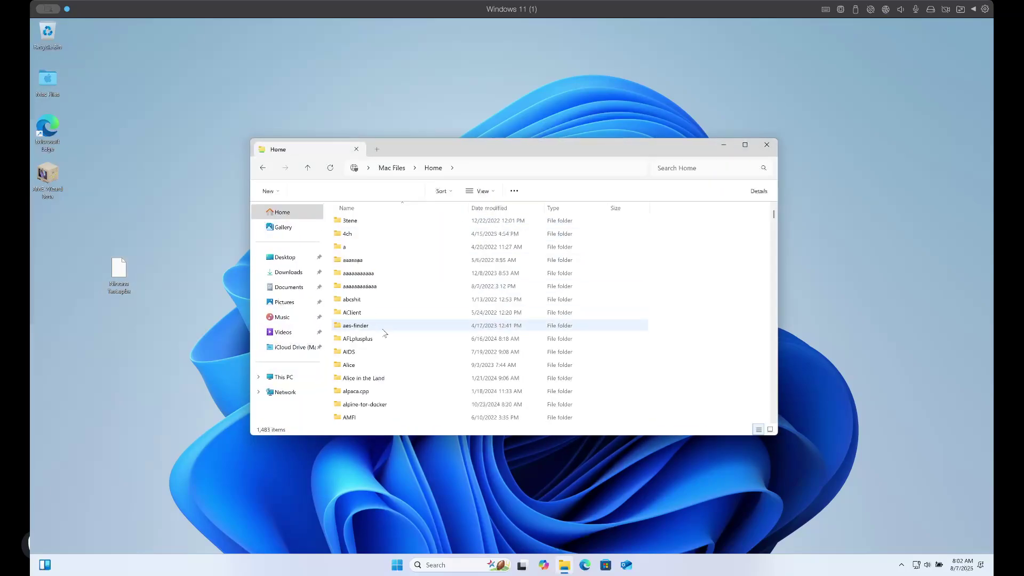
scroll(384, 332, down, 15)
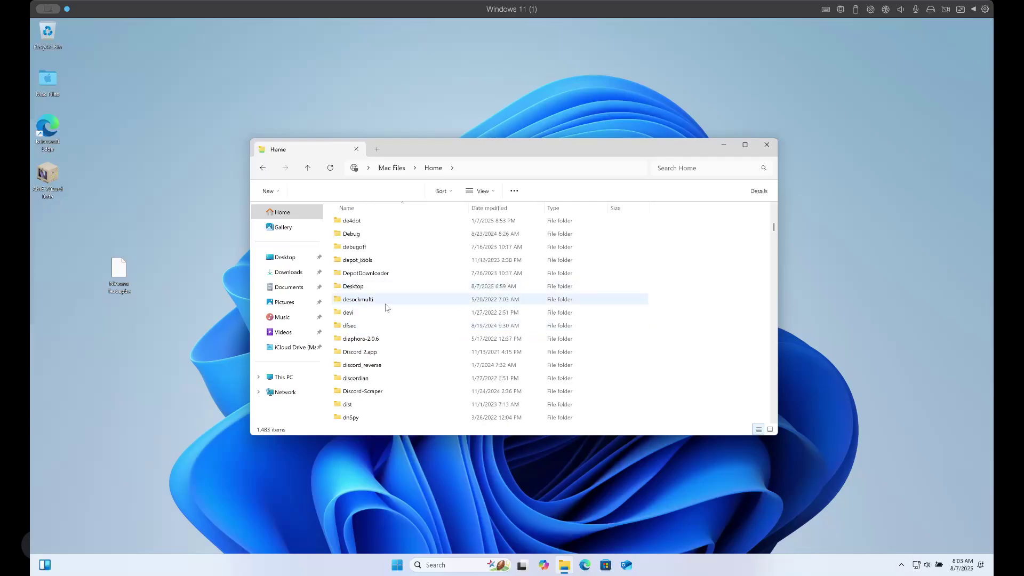
scroll(389, 393, down, 3)
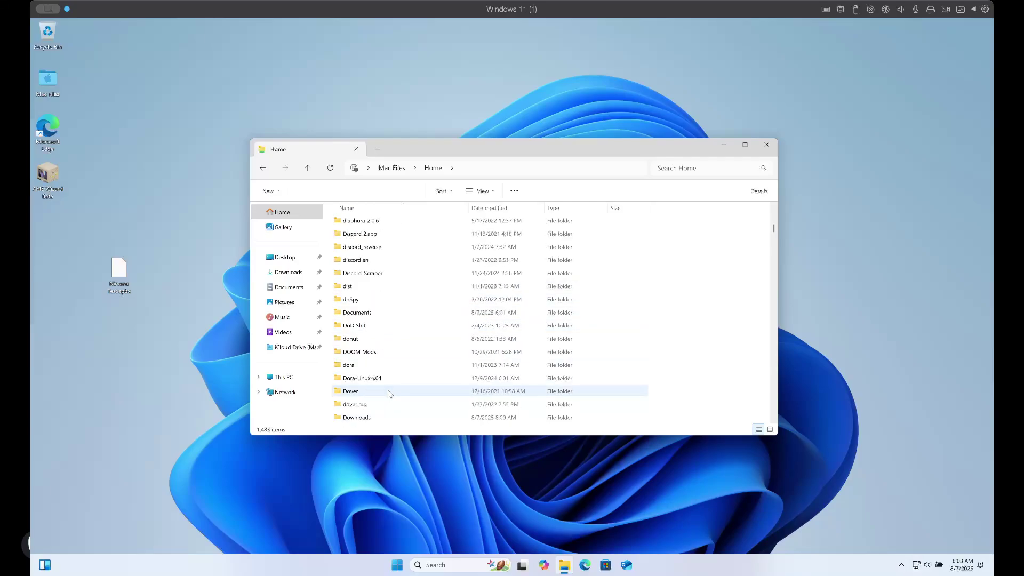
double_click(389, 418)
Copy Nirvana-MaeP-Private.apbx from the Downloads folder to the desktop and close the folder window.
scroll(389, 347, down, 20)
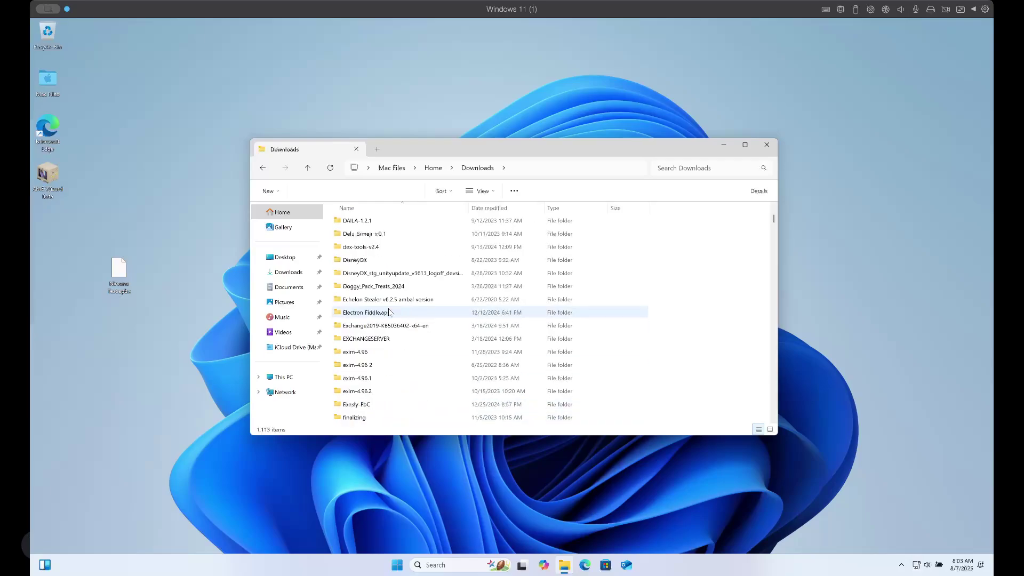
scroll(389, 312, down, 20)
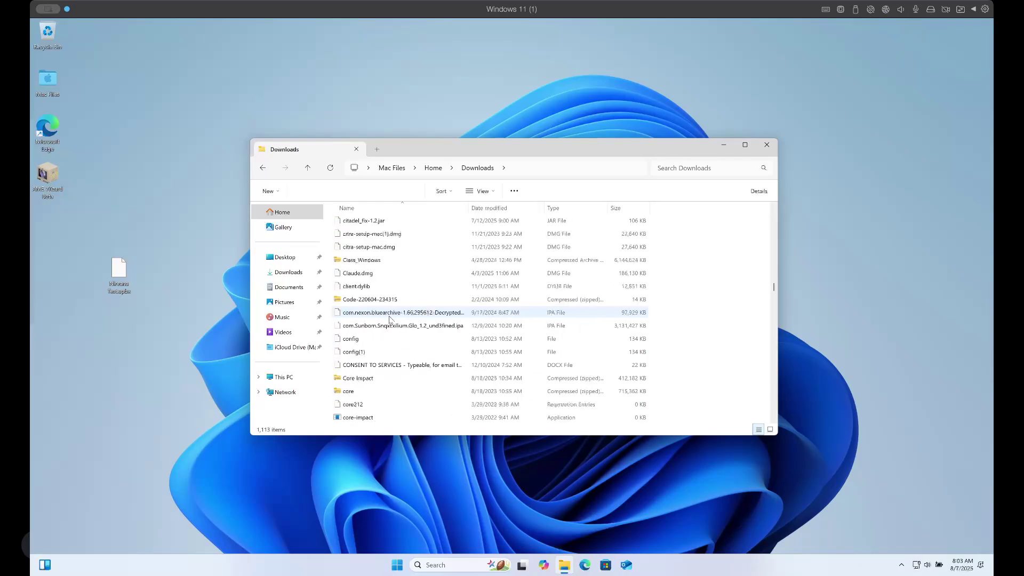
scroll(389, 319, down, 20)
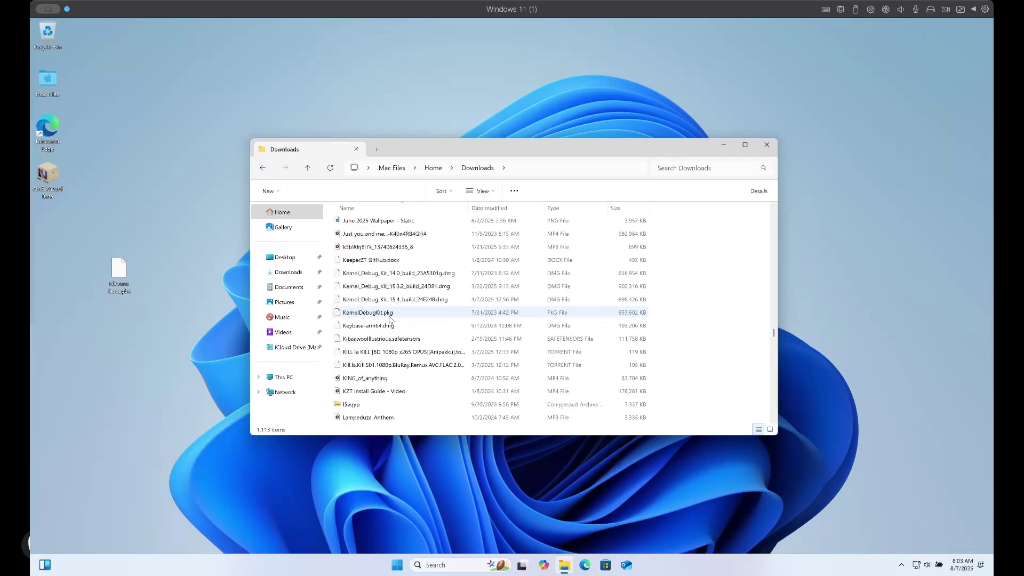
scroll(390, 319, down, 20)
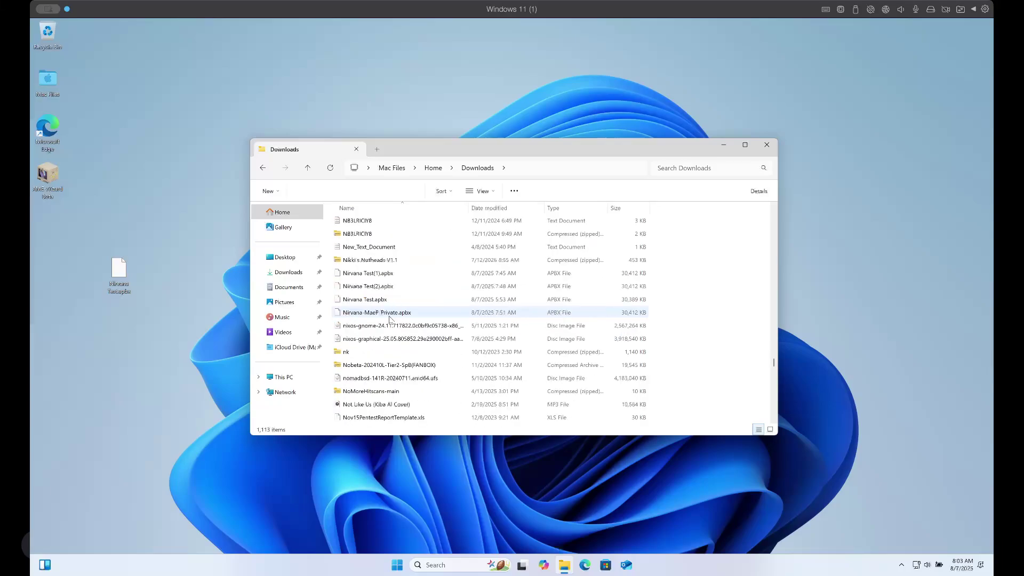
scroll(389, 319, down, 20)
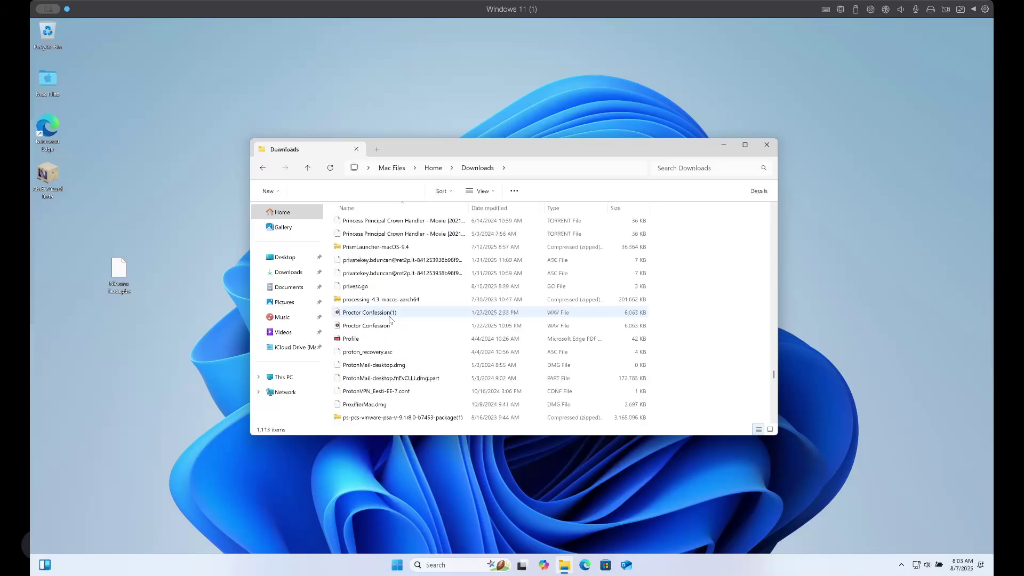
scroll(390, 319, up, 20)
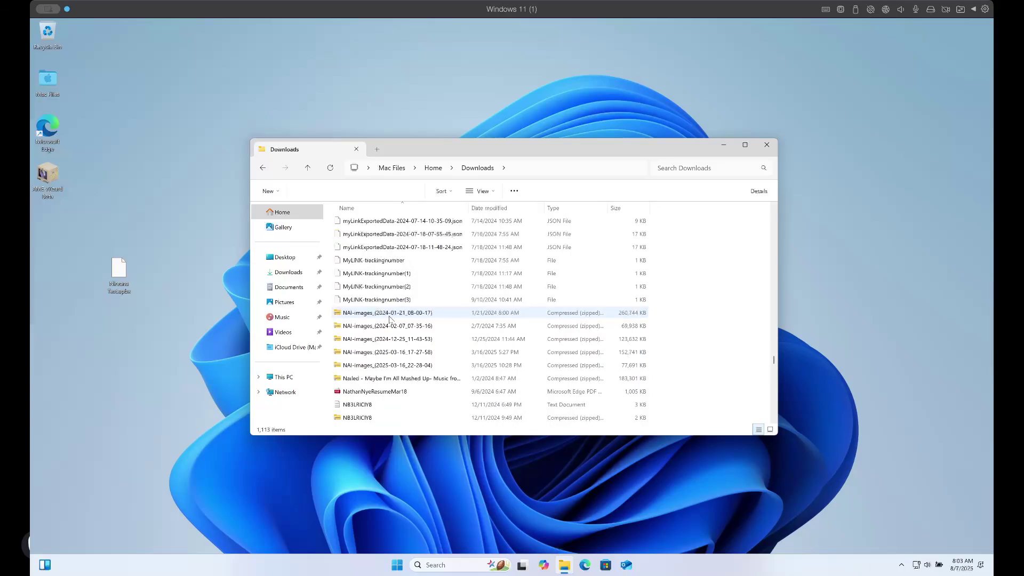
scroll(390, 320, up, 1)
scroll(390, 320, down, 5)
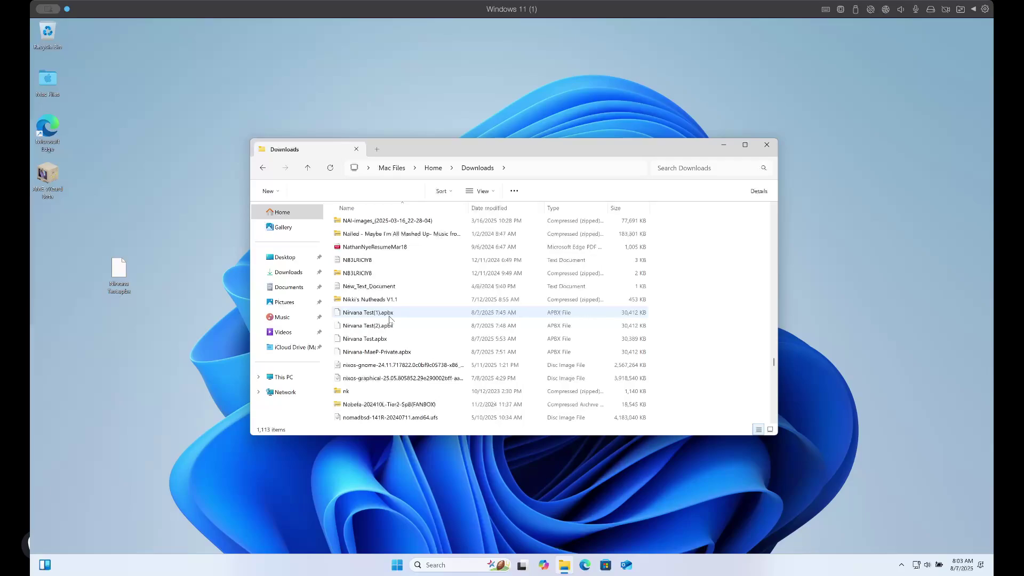
click(395, 354)
drag(396, 357, 118, 207)
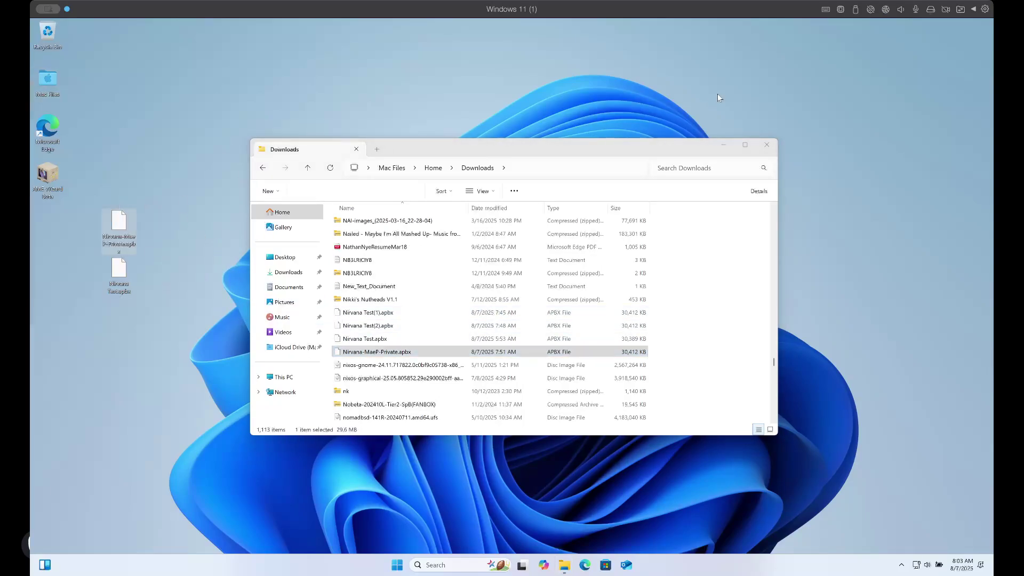
click(766, 145)
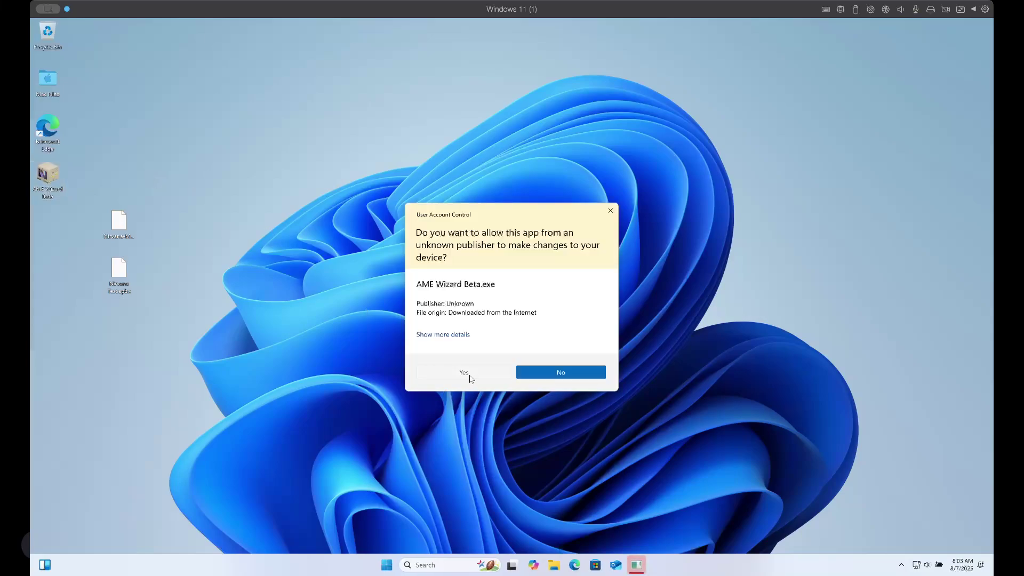
Allow AME Wizard Beta to make changes to the device and load the Nirvana-MaeP-Private playbook file into it.
click(464, 373)
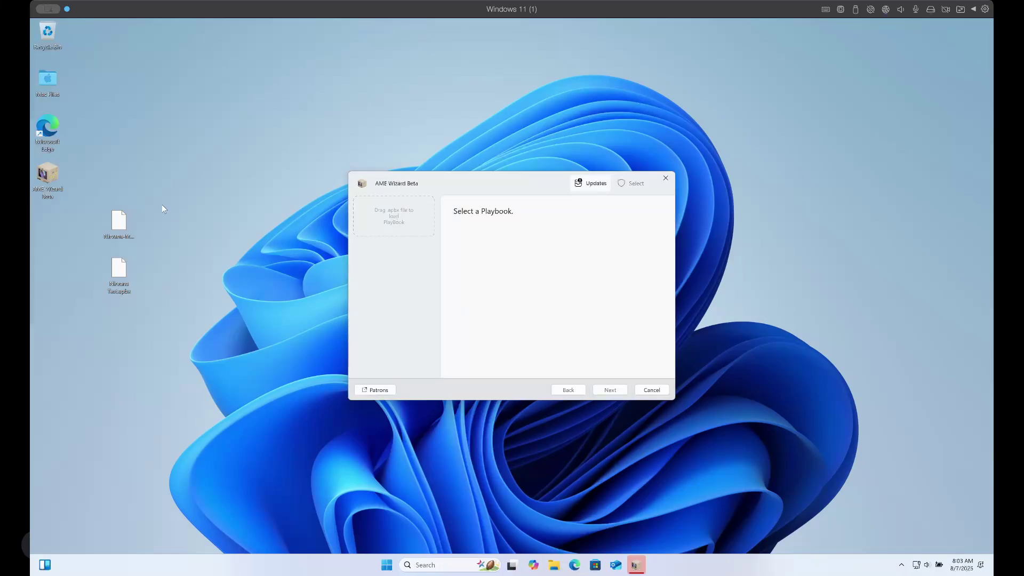
drag(129, 214, 385, 221)
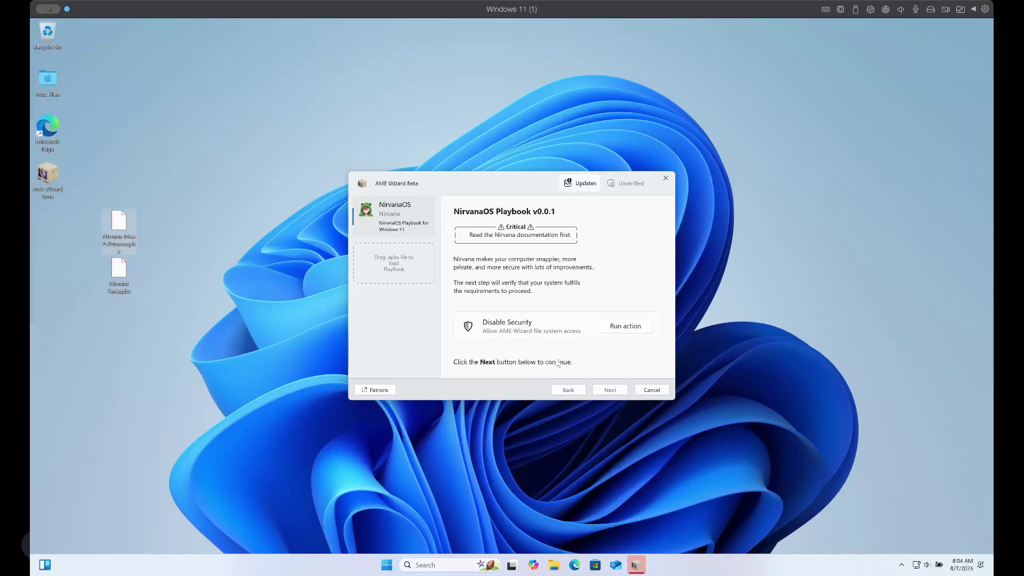
Run the Disable Security action and turn off the Windows Security protections, including Tamper Protection, closing both windows when done.
click(632, 327)
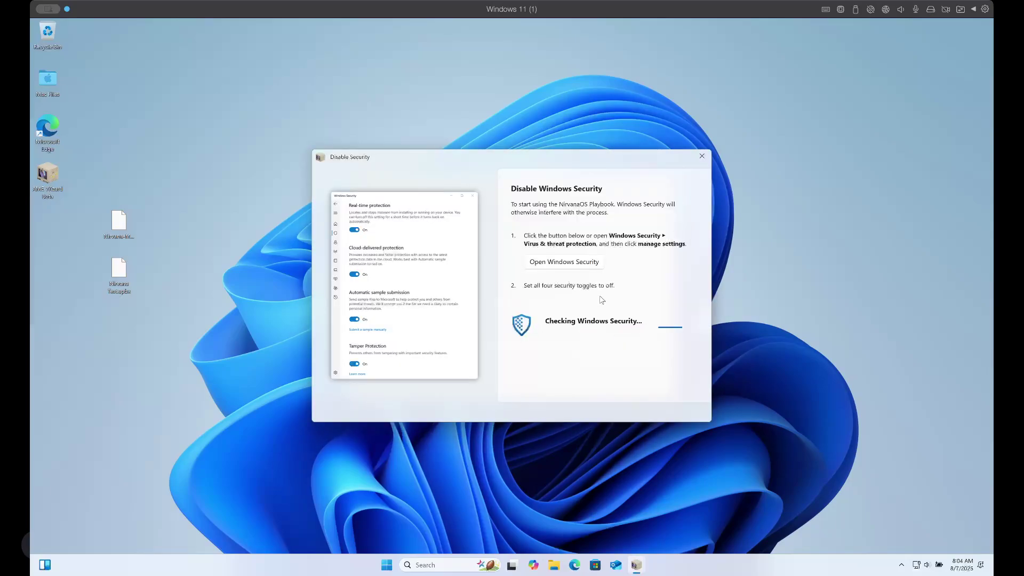
click(584, 263)
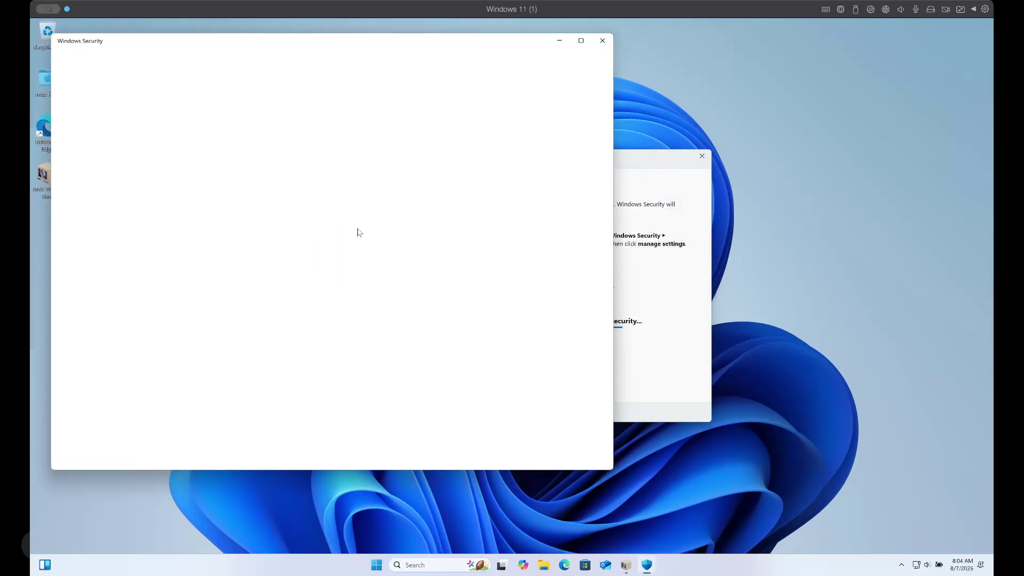
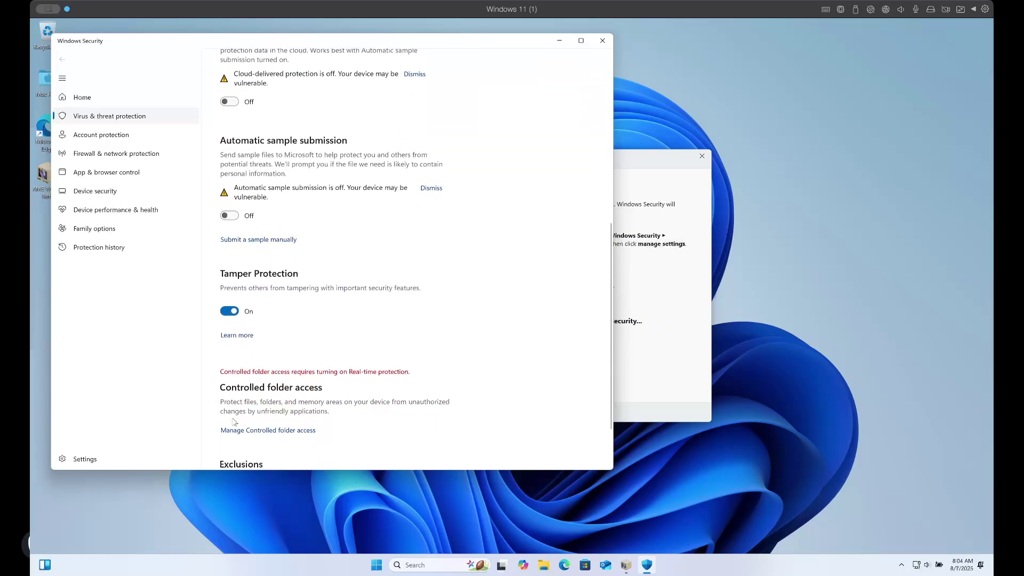
scroll(235, 303, down, 1)
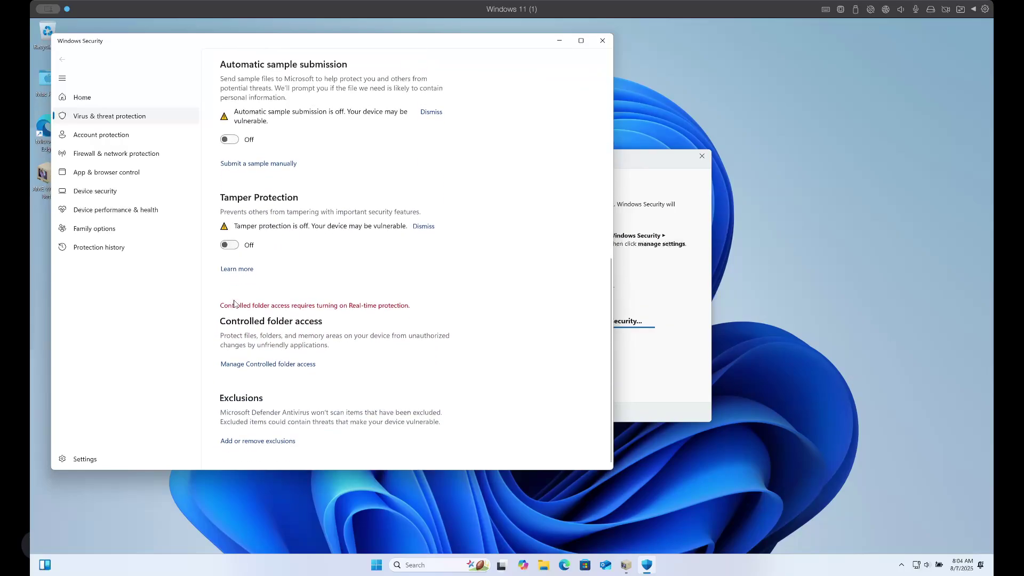
click(603, 41)
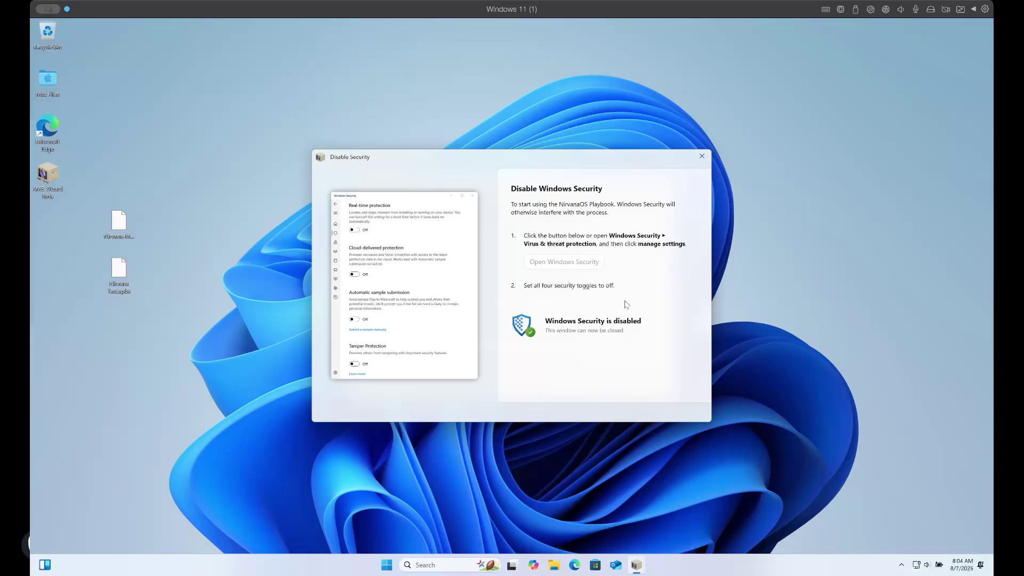
click(702, 155)
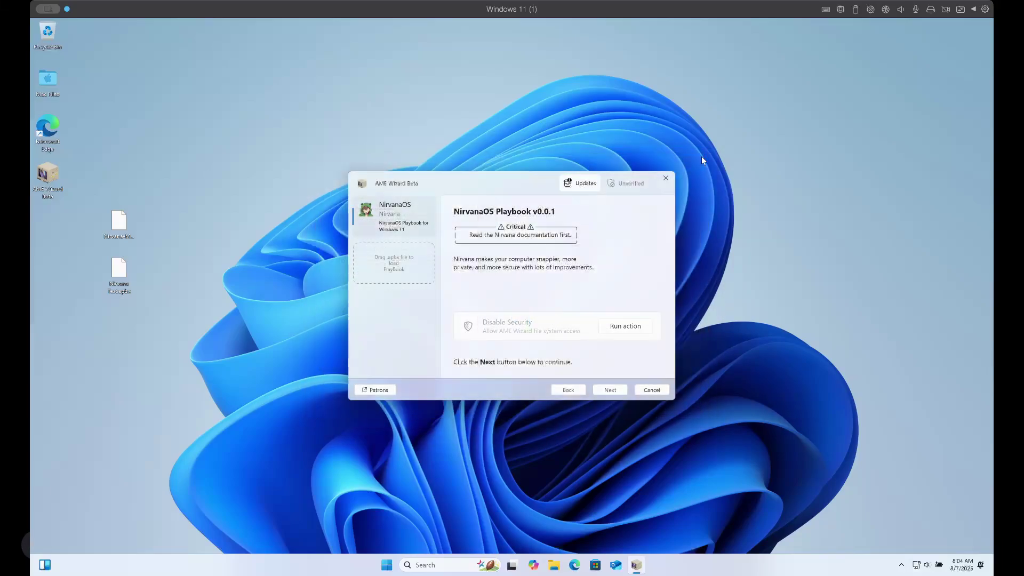
Run the NirvanaOS playbook's requirements check and accept the license agreements.
click(617, 394)
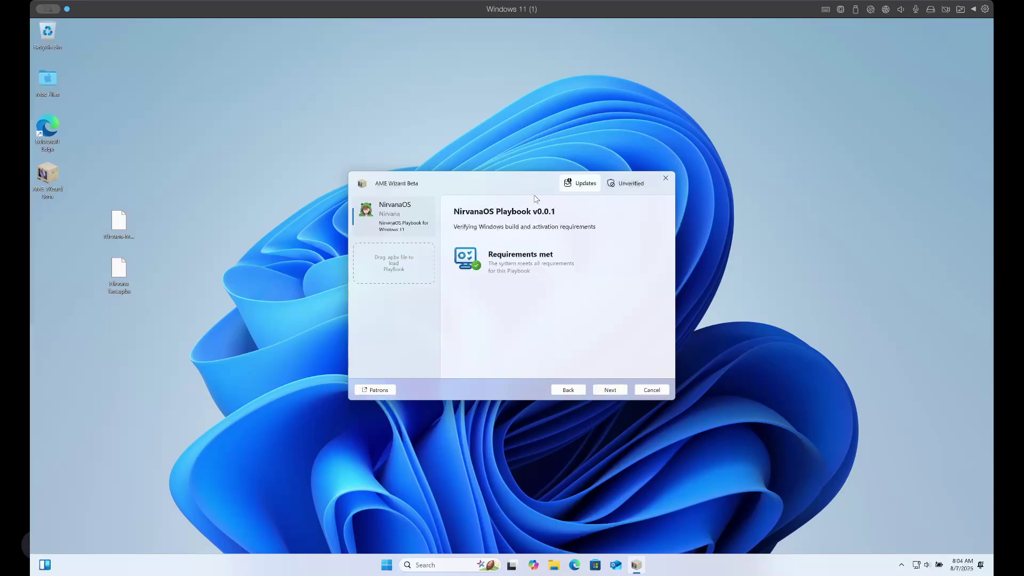
click(615, 391)
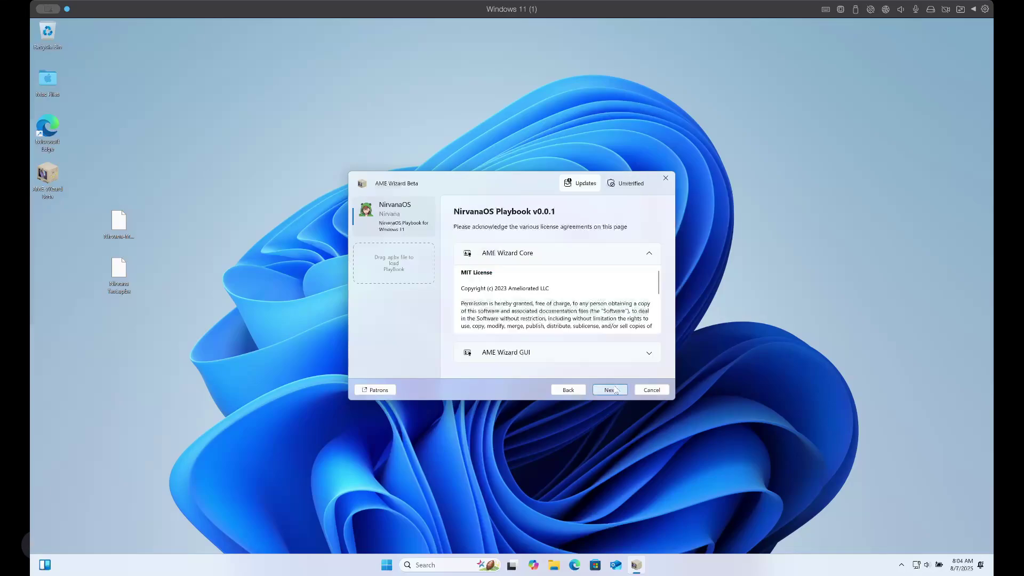
click(615, 391)
click(530, 314)
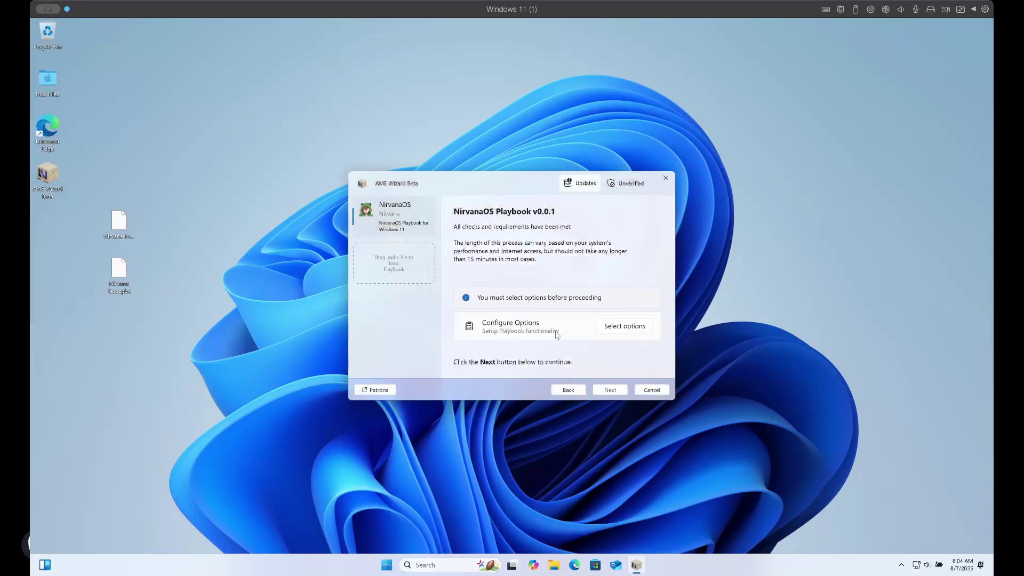
Configure the playbook options to enable Defender, enable all mitigations and disable automatic Windows updates.
click(628, 328)
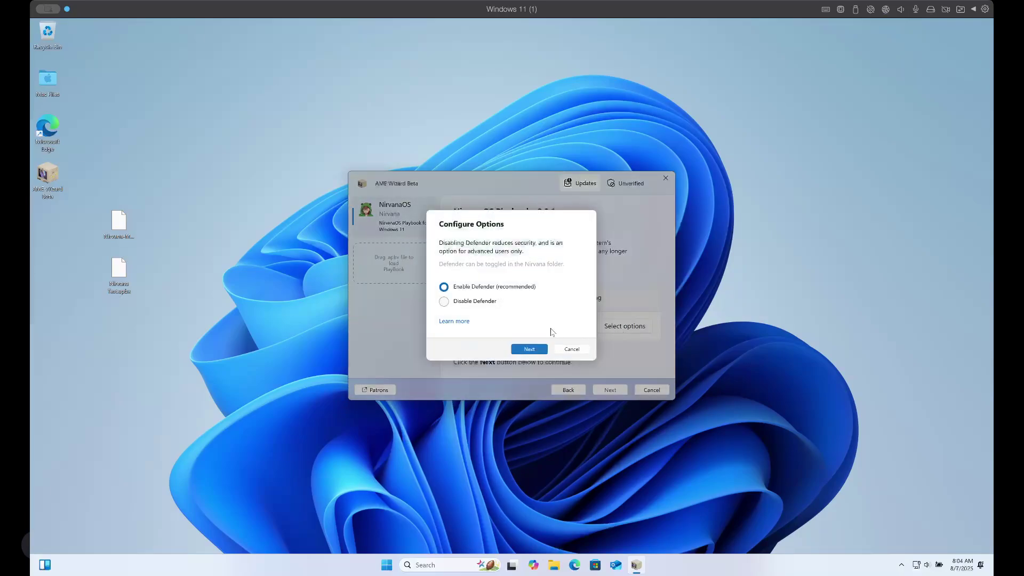
click(529, 348)
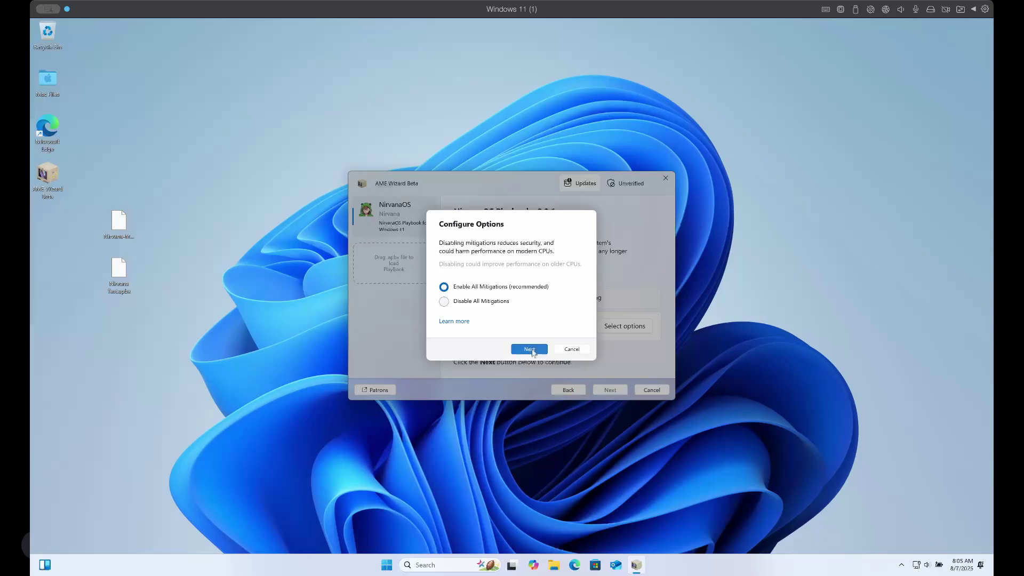
click(530, 350)
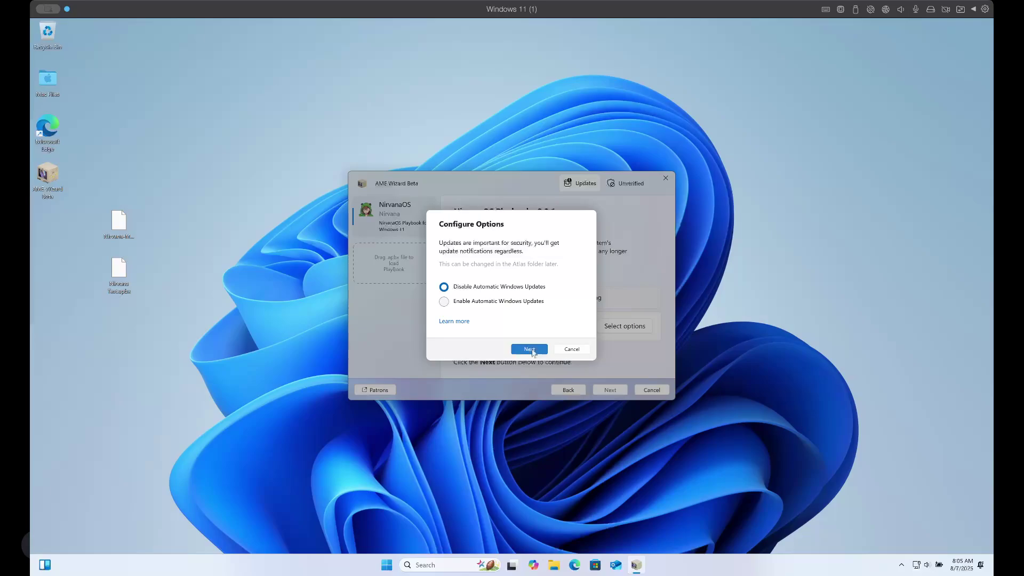
click(529, 349)
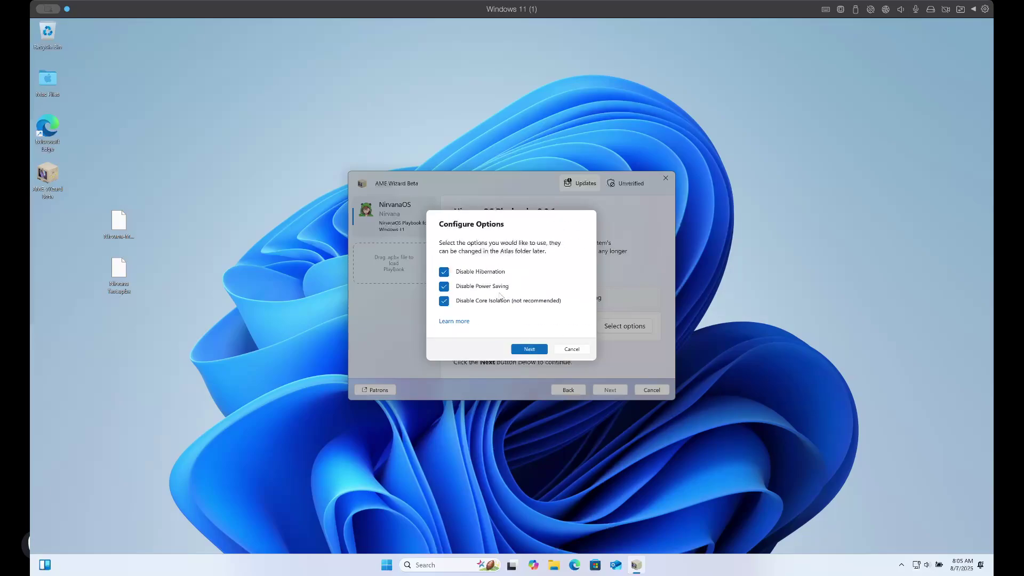
Deselect Disable Core Isolation and Remove Snipping Tool App, and accept Zen as the browser and Everything Search as additional software.
click(502, 305)
click(529, 350)
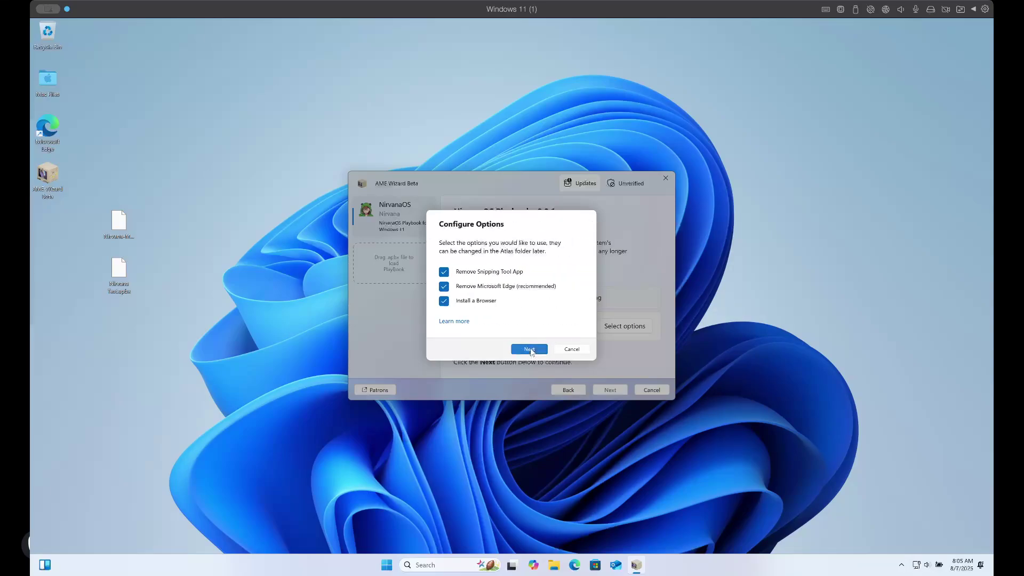
click(499, 275)
click(534, 352)
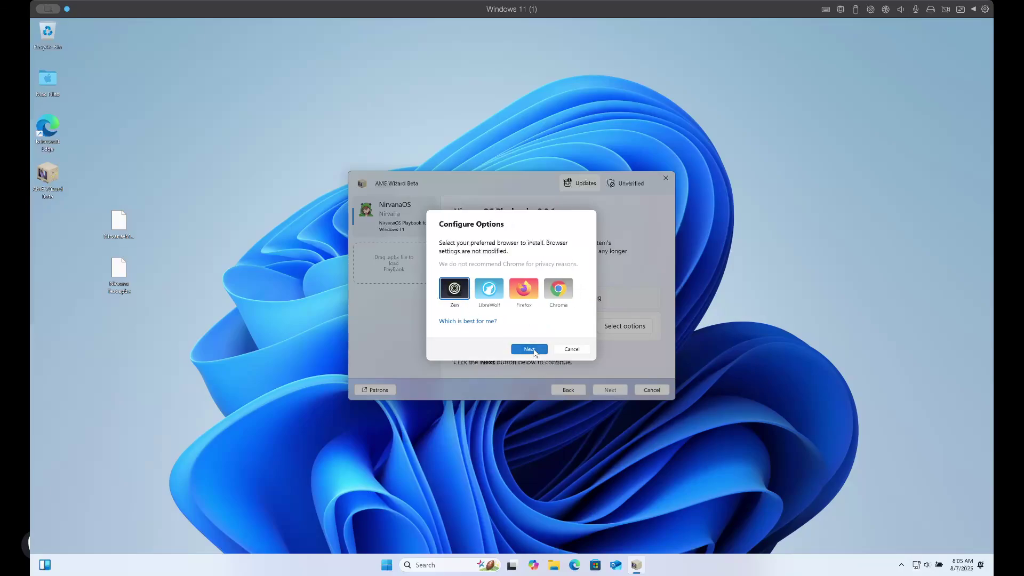
click(535, 351)
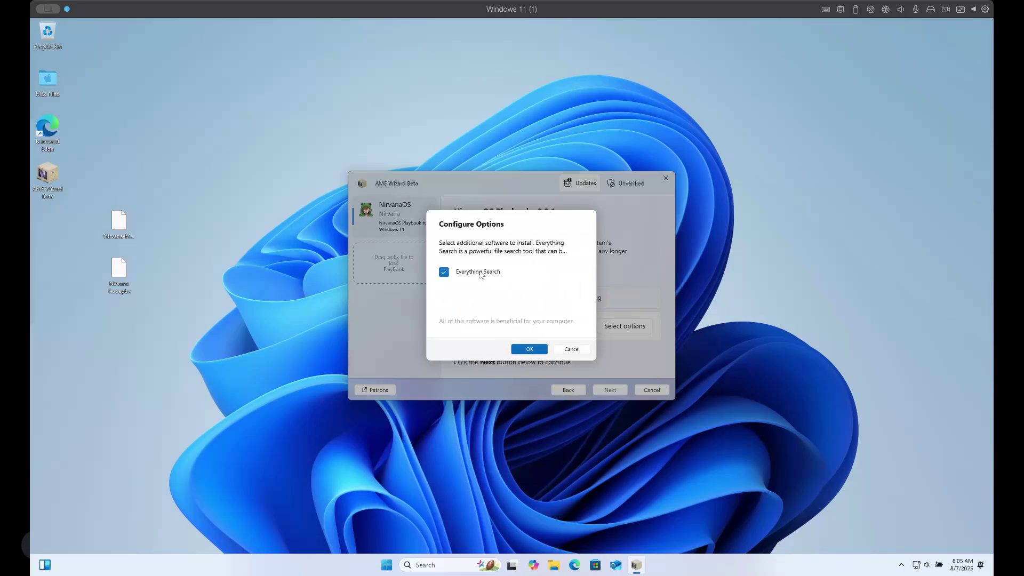
click(530, 350)
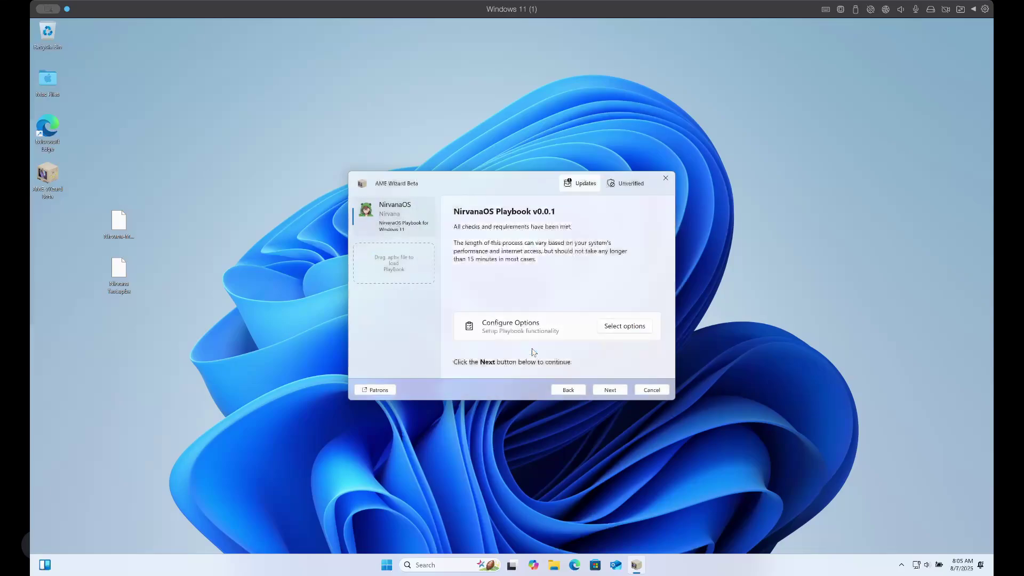
Start applying the NirvanaOS playbook and move the progress and live log windows apart to follow the installation.
click(611, 392)
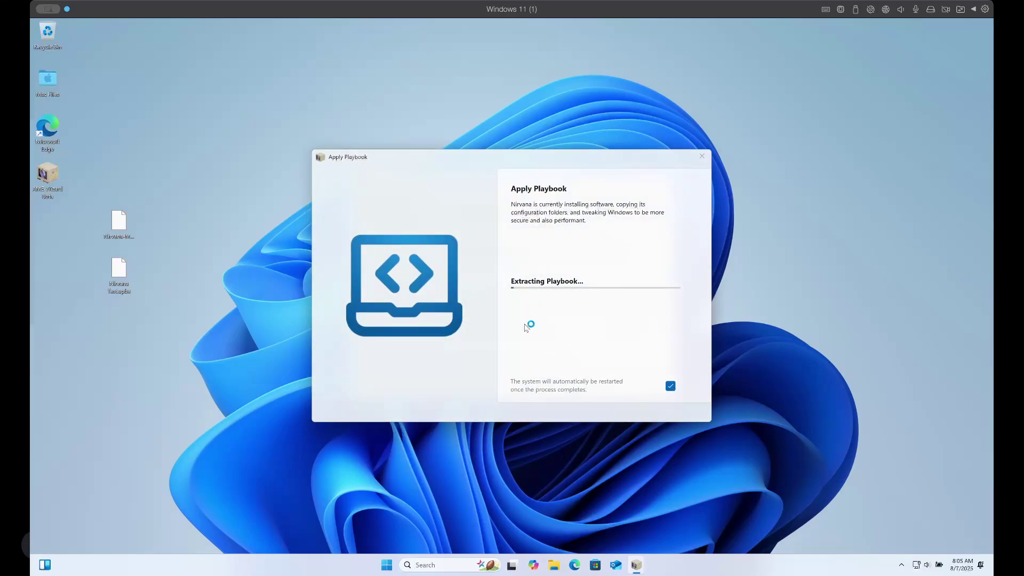
drag(521, 158, 703, 204)
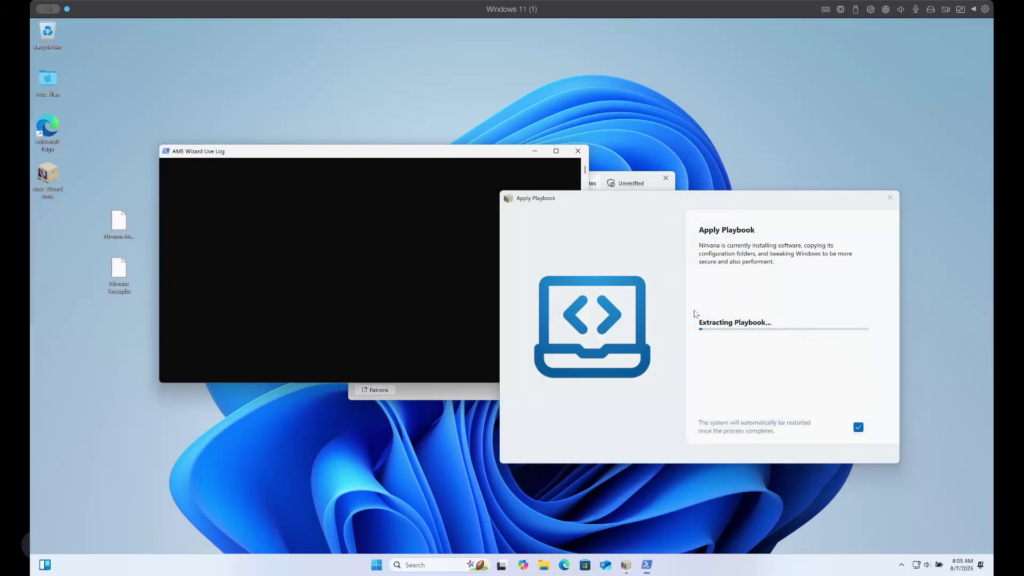
drag(372, 151, 273, 122)
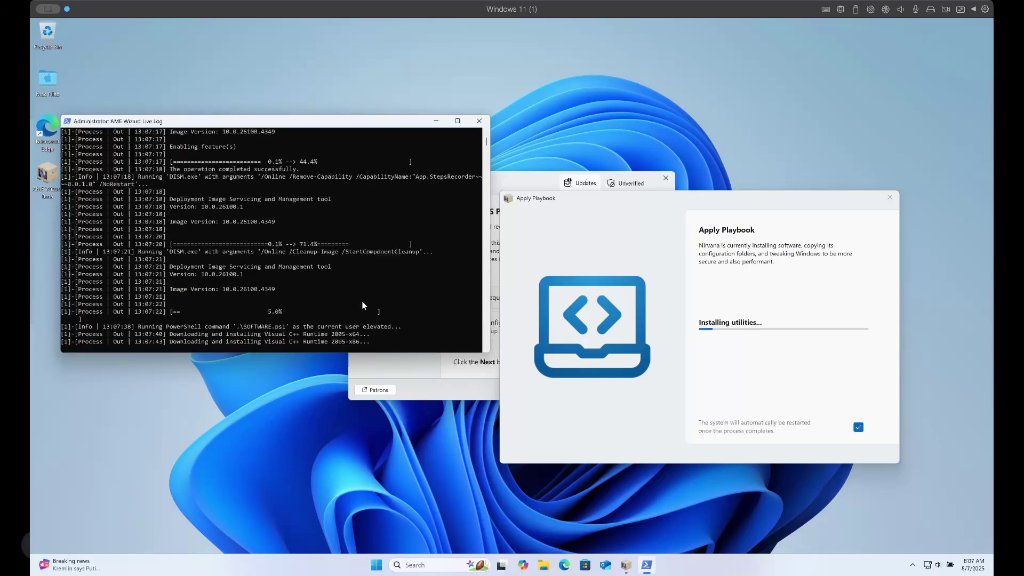
click(363, 302)
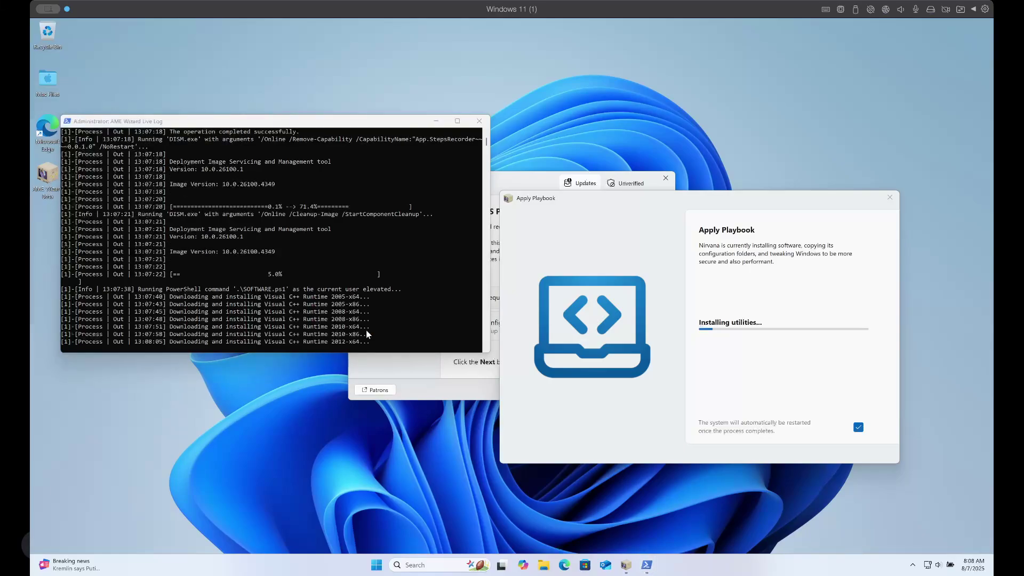
click(367, 335)
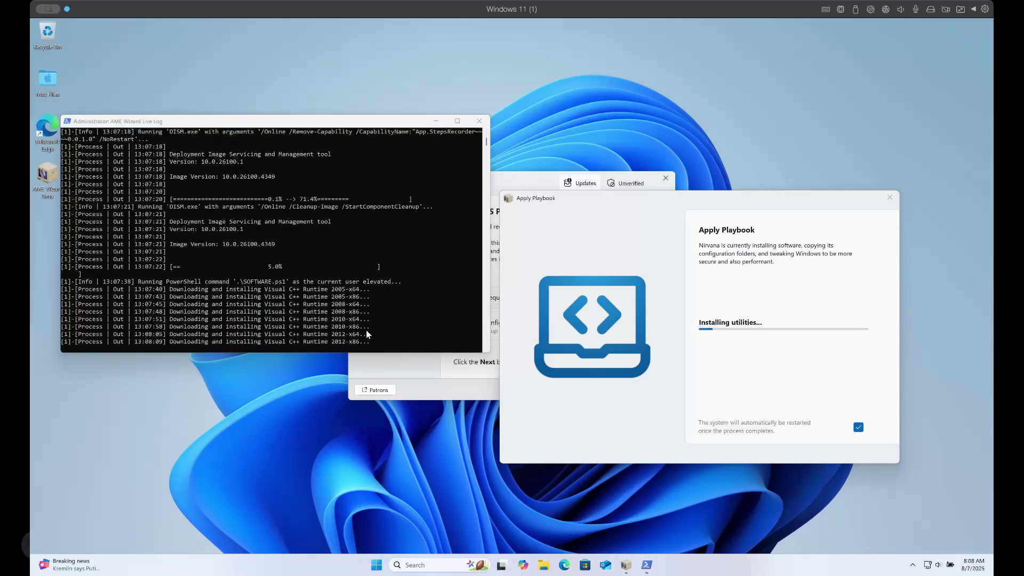
click(367, 334)
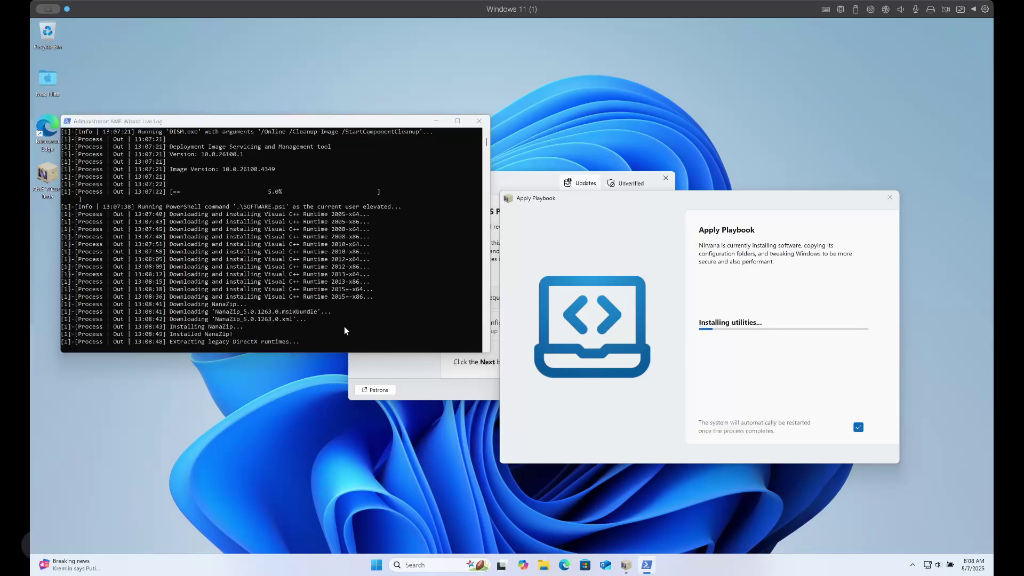
click(322, 335)
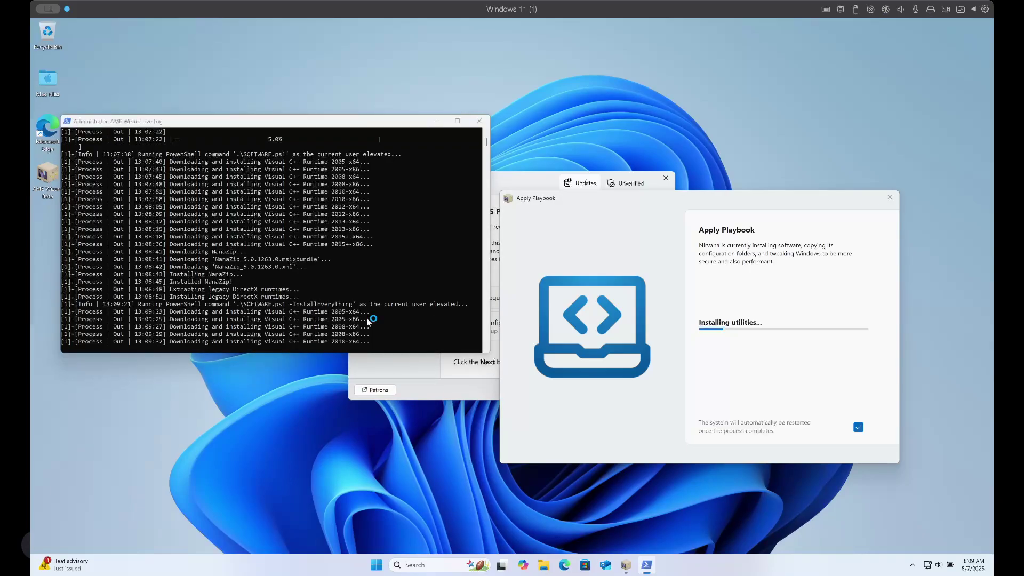
click(373, 322)
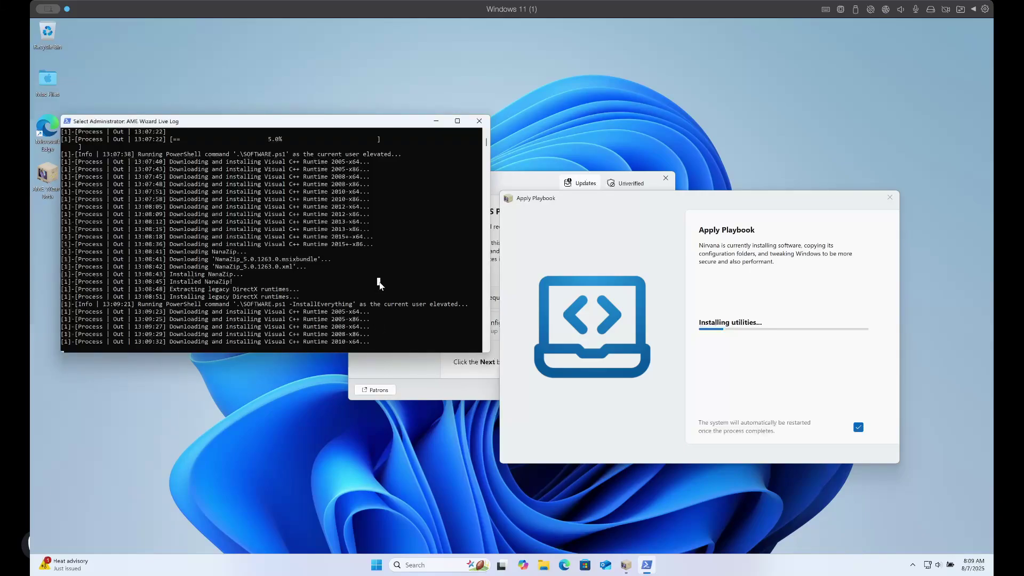
click(382, 251)
click(383, 245)
click(379, 238)
scroll(382, 298, down, 1)
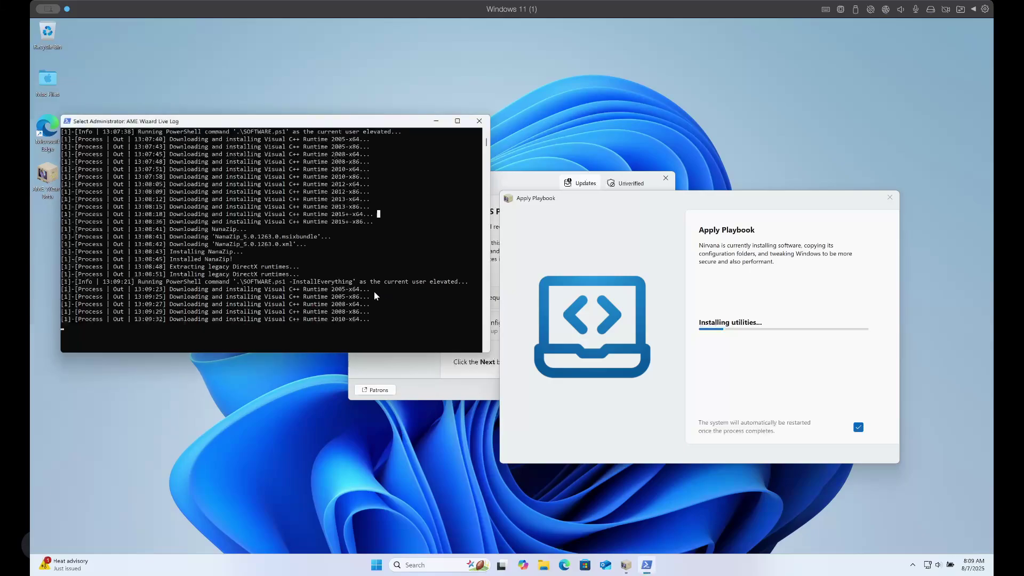
click(372, 290)
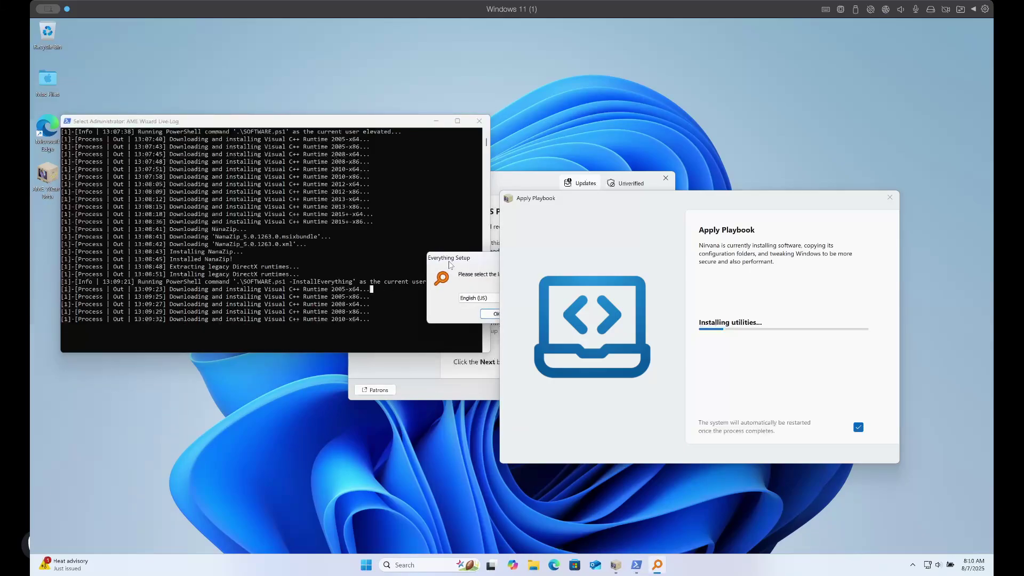
Move the Everything Setup language dialog clear of the other windows and try to accept English (US).
drag(465, 262, 240, 416)
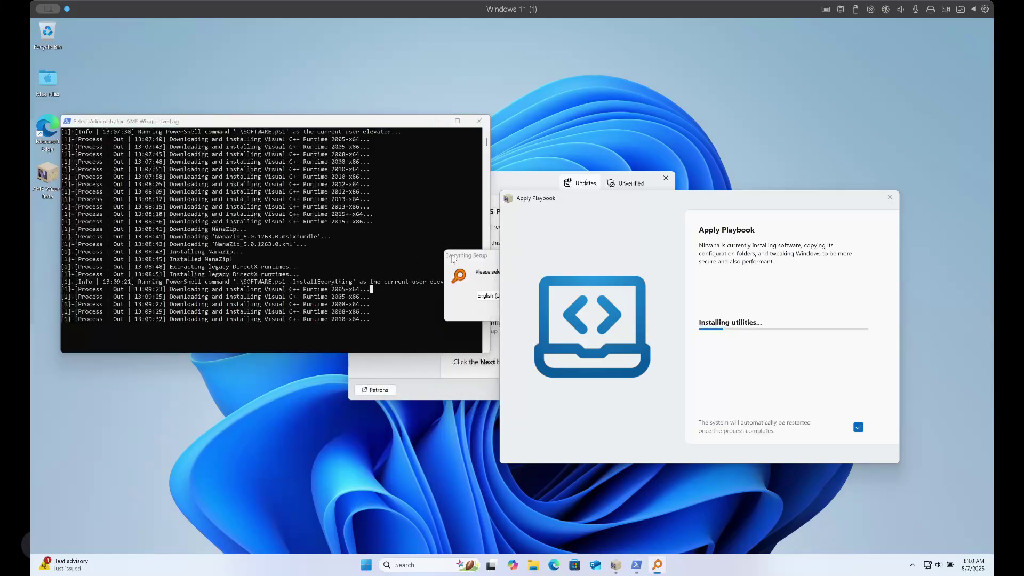
drag(451, 258, 274, 431)
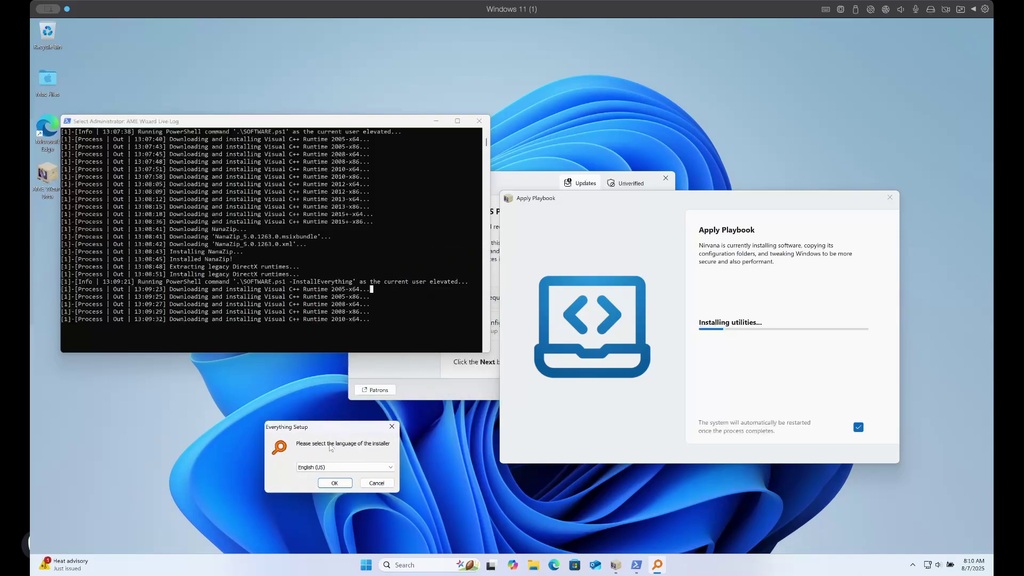
click(336, 483)
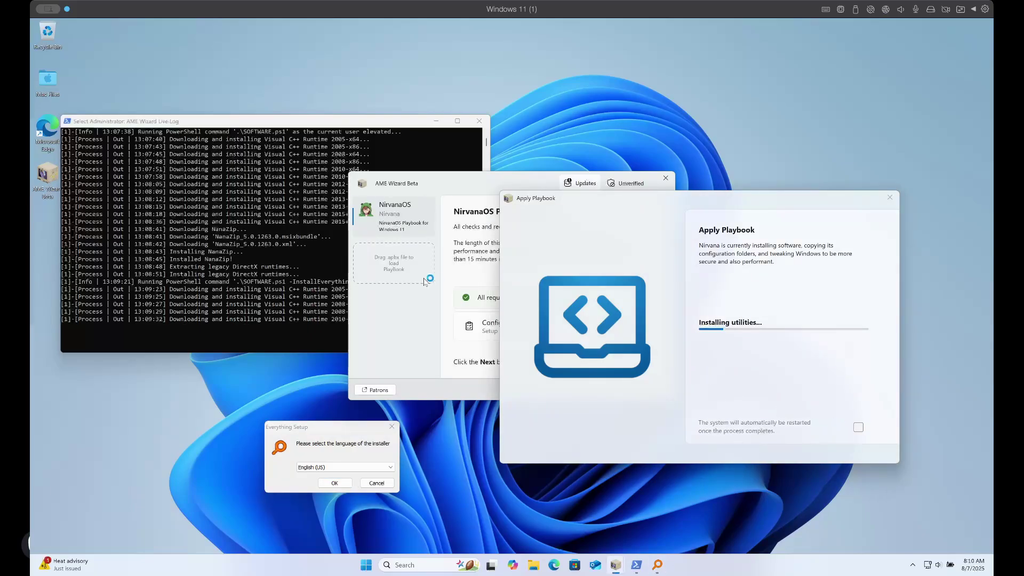
Cancel the text selection in the AME Wizard live log so its output resumes, and view the latest entries.
click(328, 294)
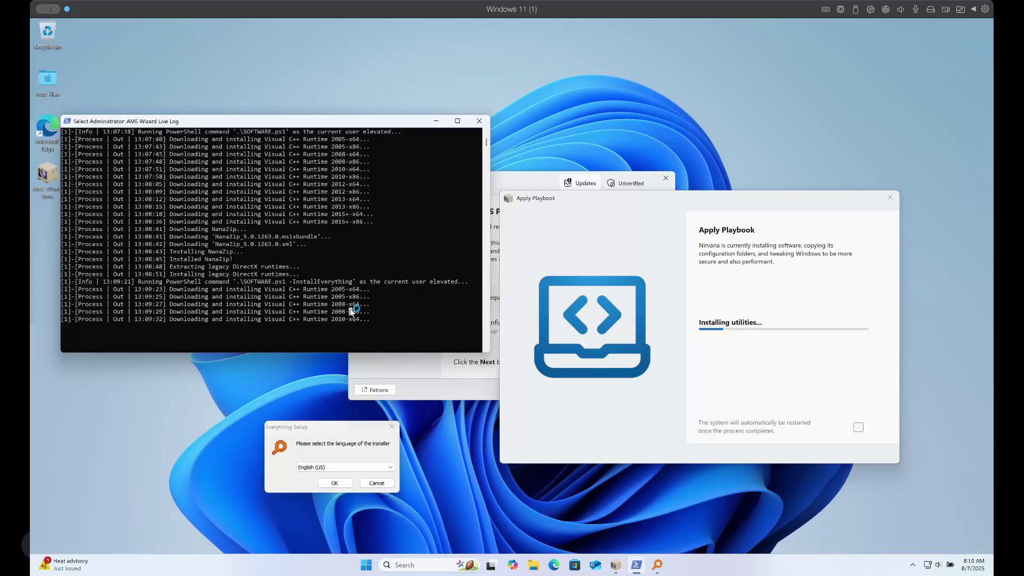
key(Escape)
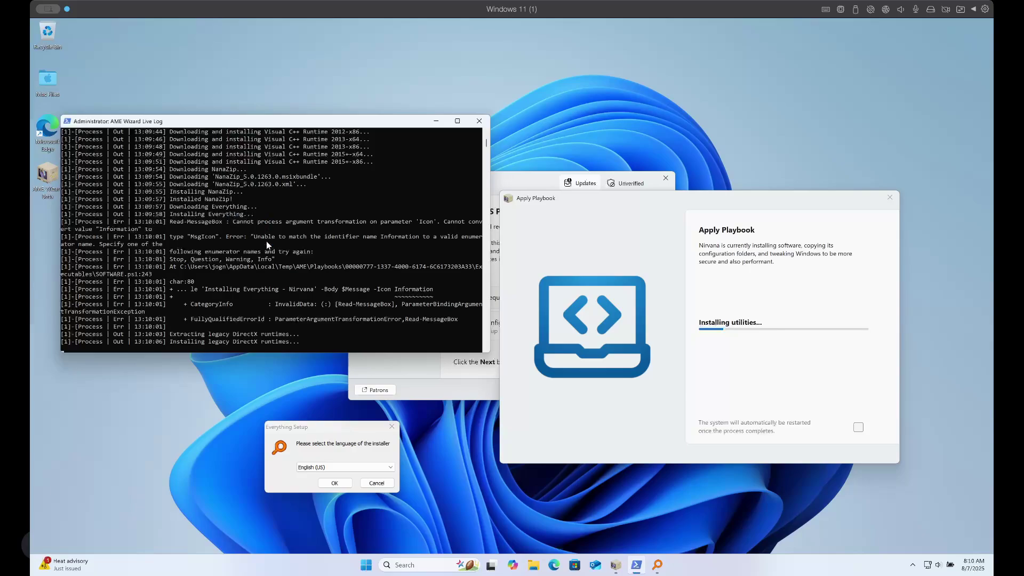
scroll(263, 255, down, 2)
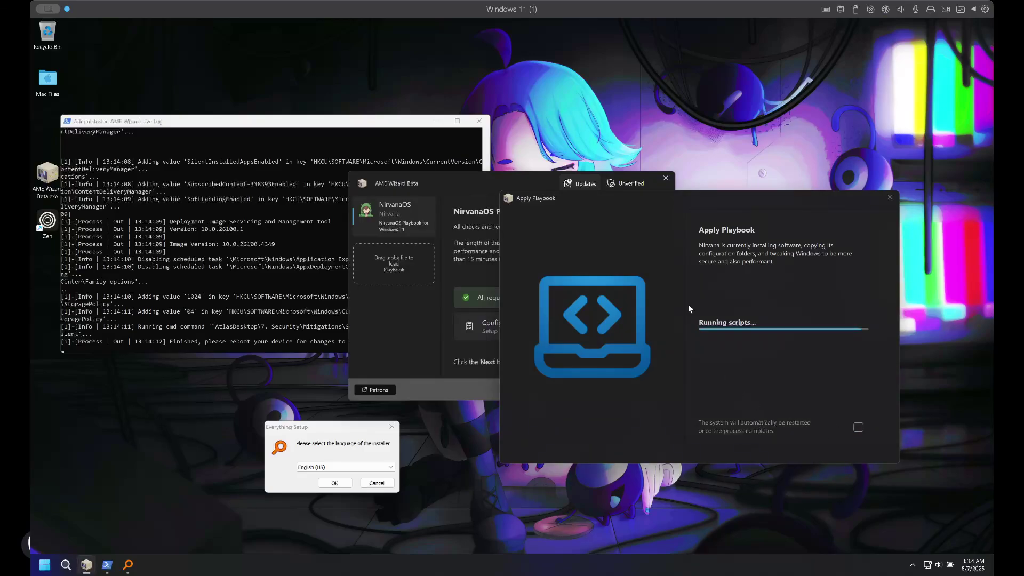
Close the live log window and all AME Wizard windows.
click(479, 121)
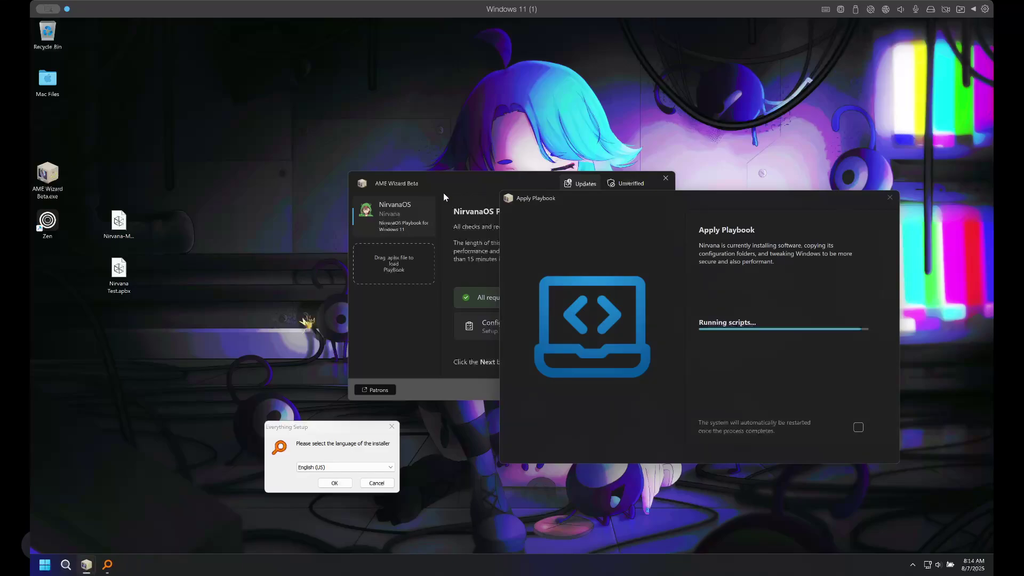
click(92, 568)
right_click(93, 568)
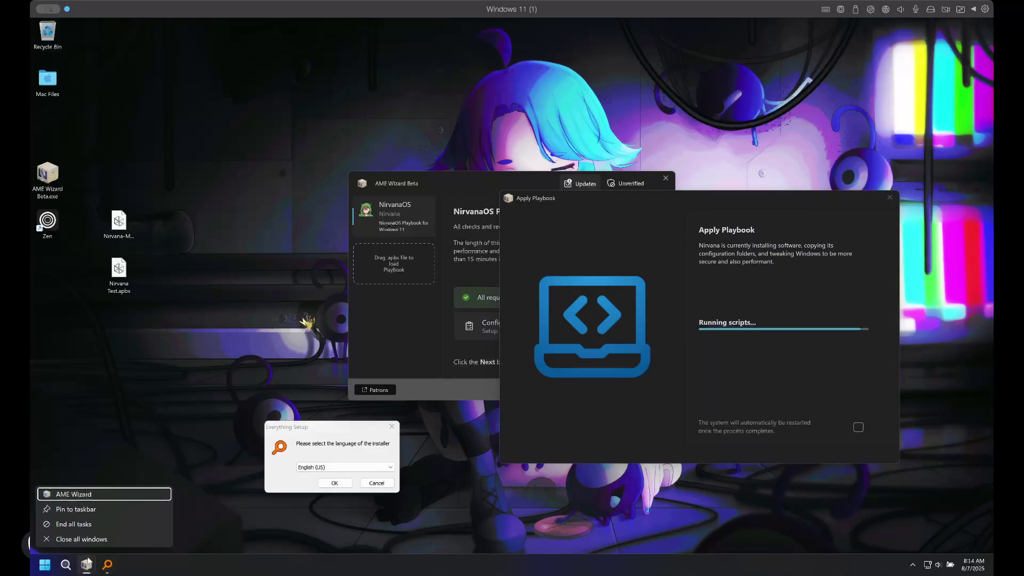
click(89, 540)
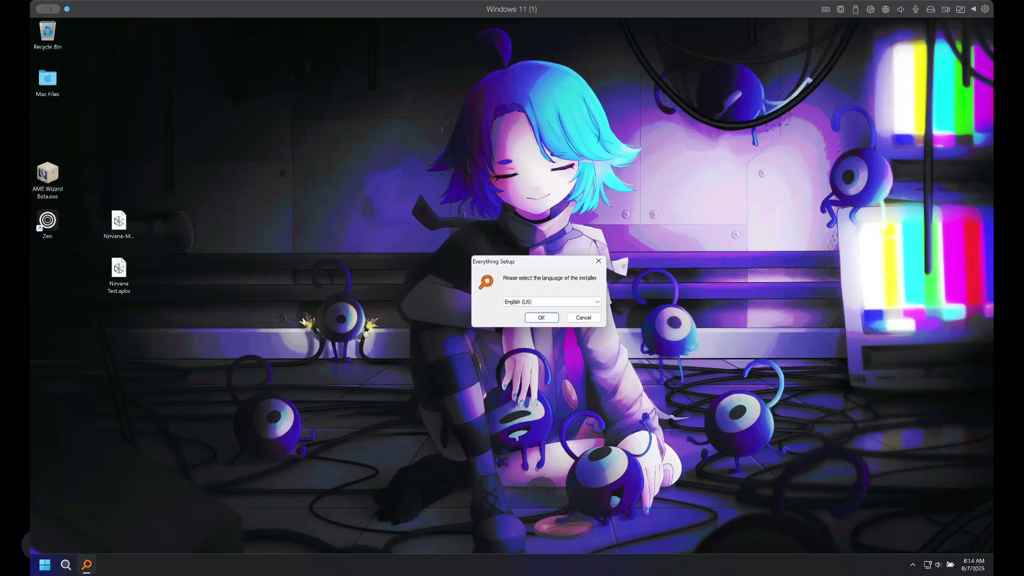
Accept English (US) and the license in Everything Setup, keeping the default folder, %APPDATA%\Everything settings location and Everything service.
click(544, 318)
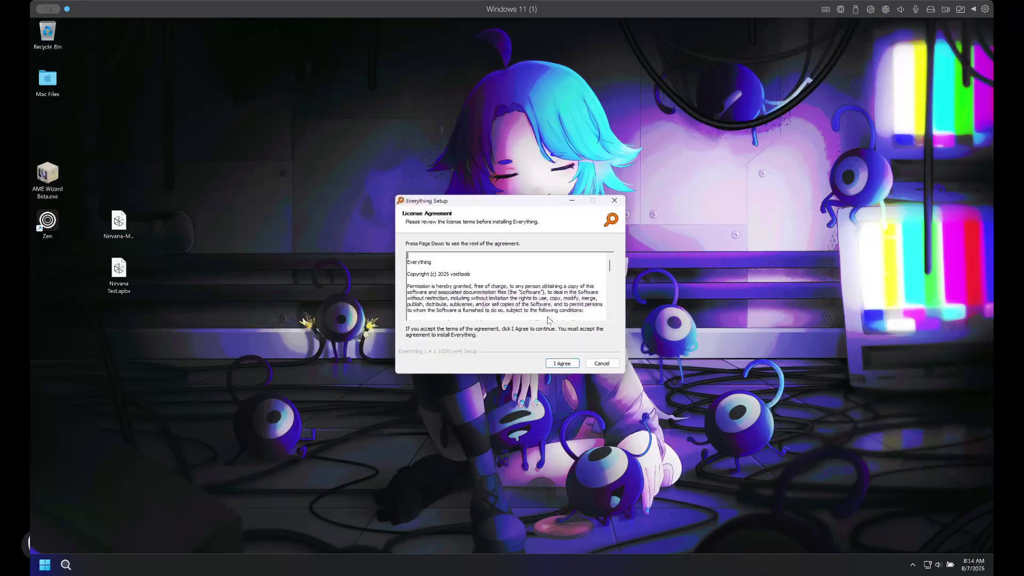
click(563, 366)
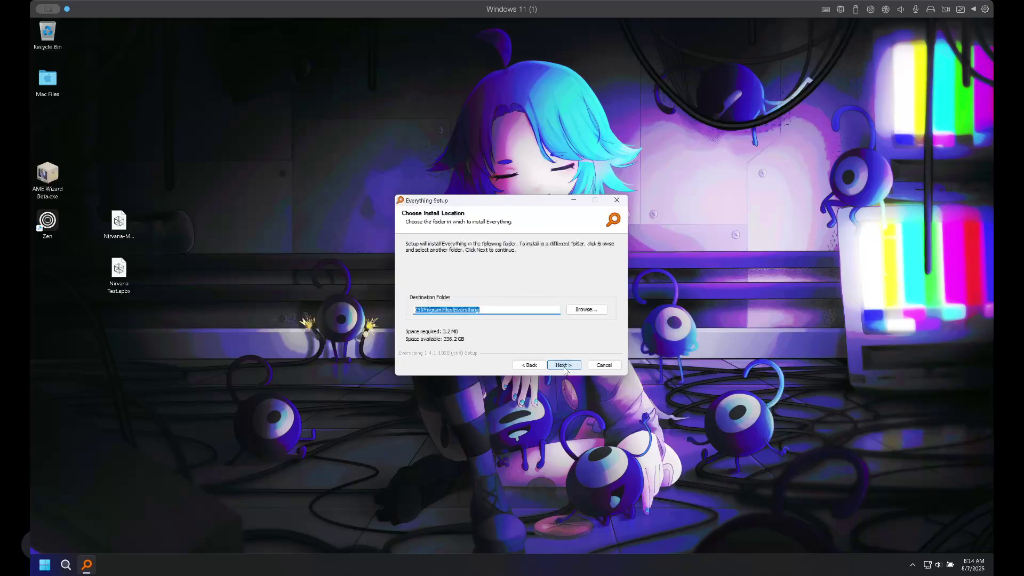
click(564, 366)
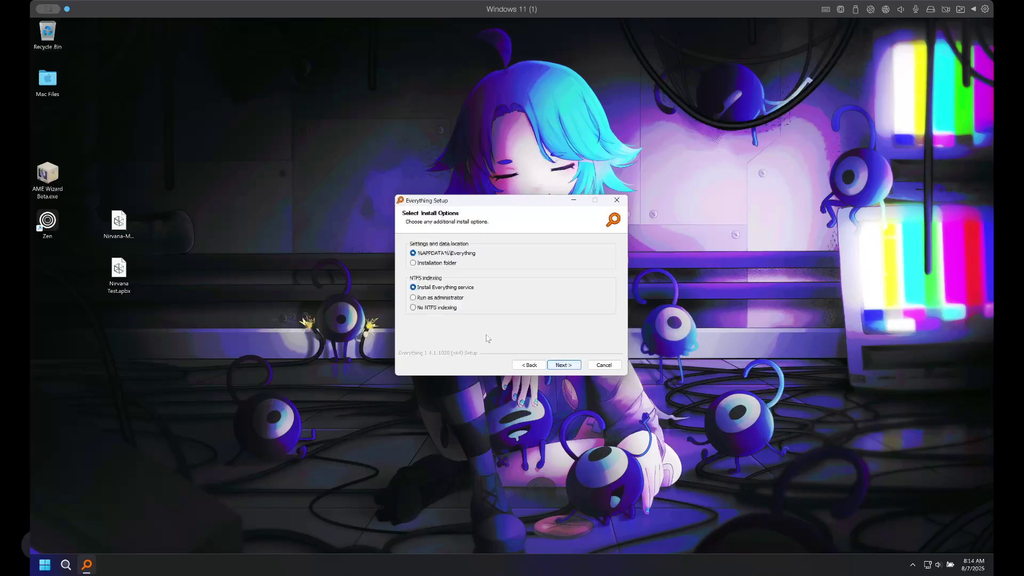
click(563, 365)
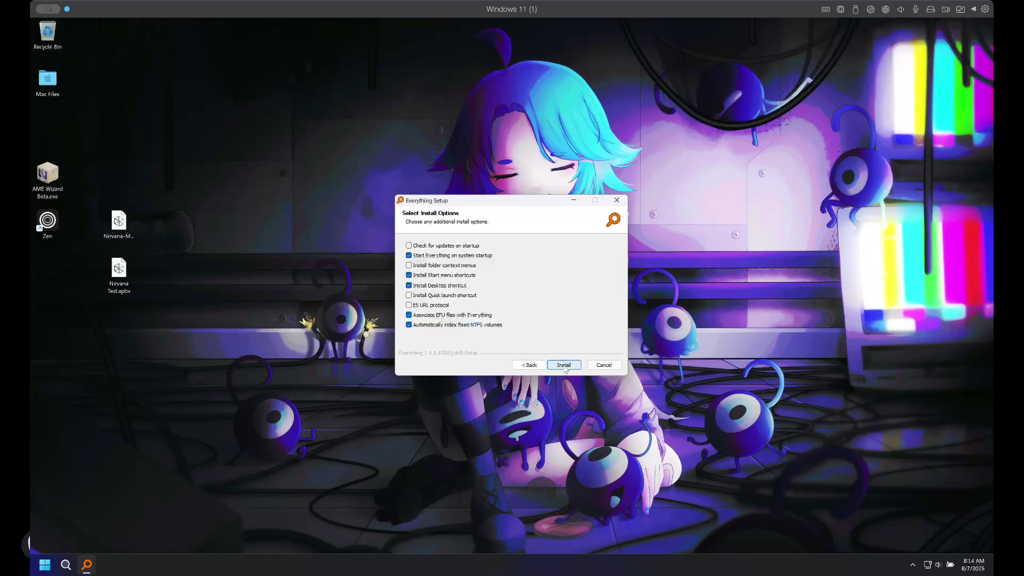
Add folder context menus, the Quick launch shortcut and the ES URL protocol to the install options, and install Everything.
click(453, 266)
click(450, 296)
click(444, 304)
click(562, 367)
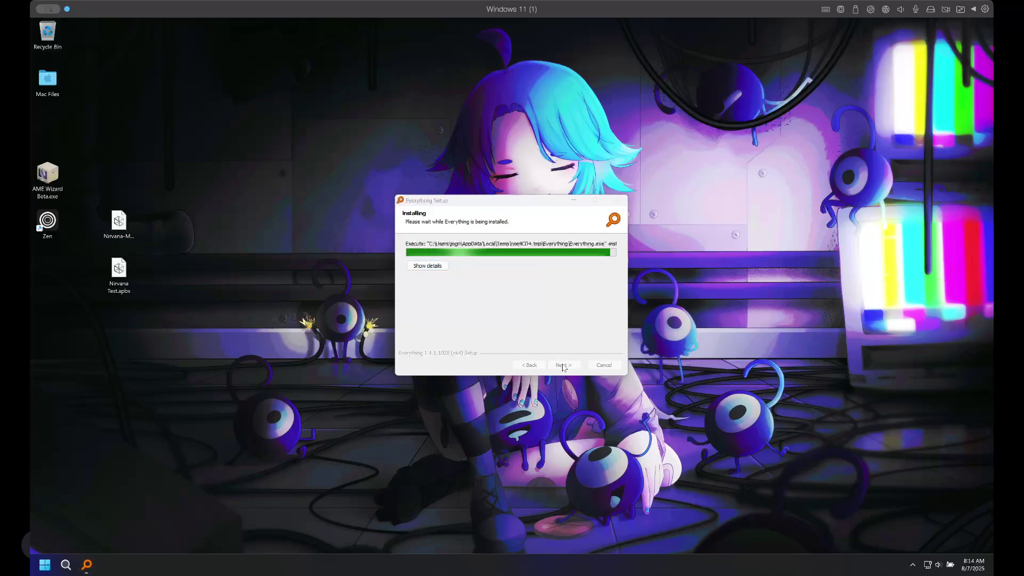
Turn off Run Everything and finish the Everything setup.
click(563, 366)
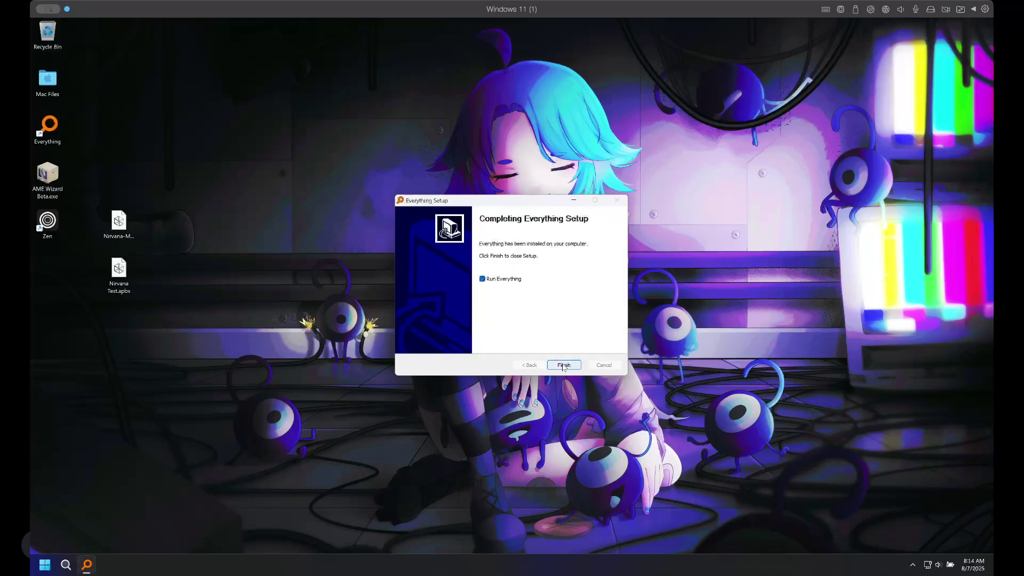
click(510, 283)
click(572, 365)
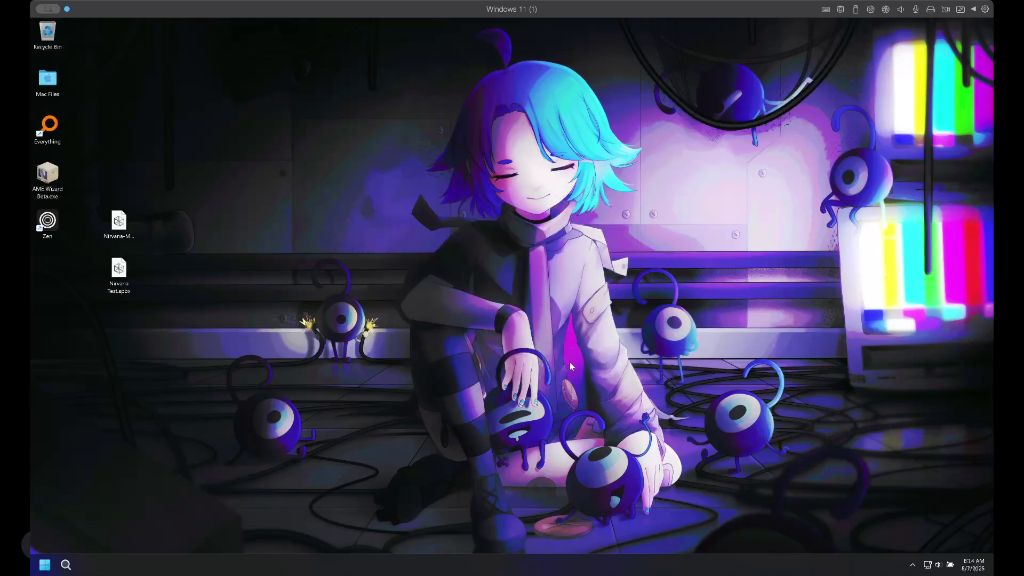
Restart the Windows 11 virtual machine.
click(44, 564)
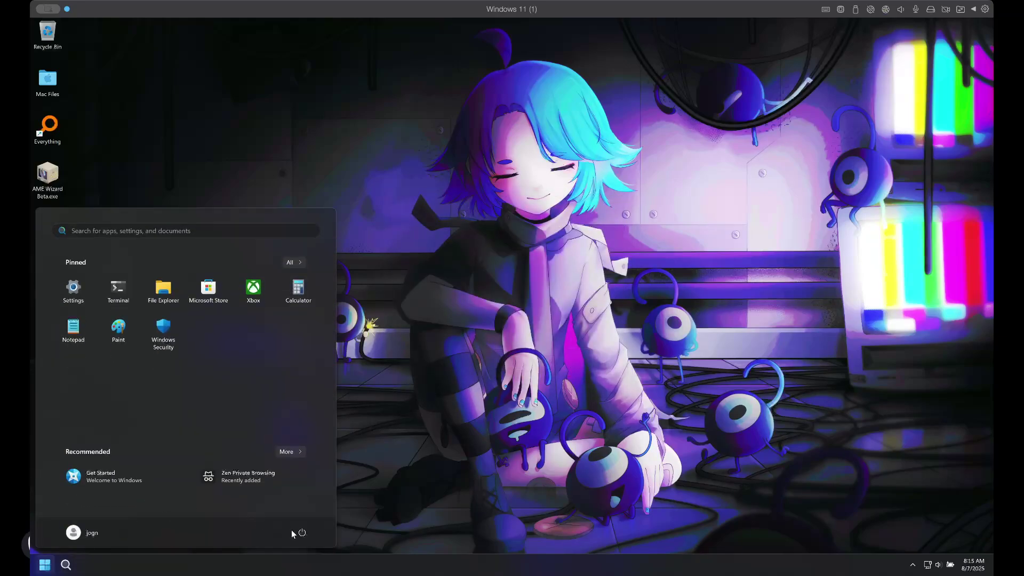
click(300, 533)
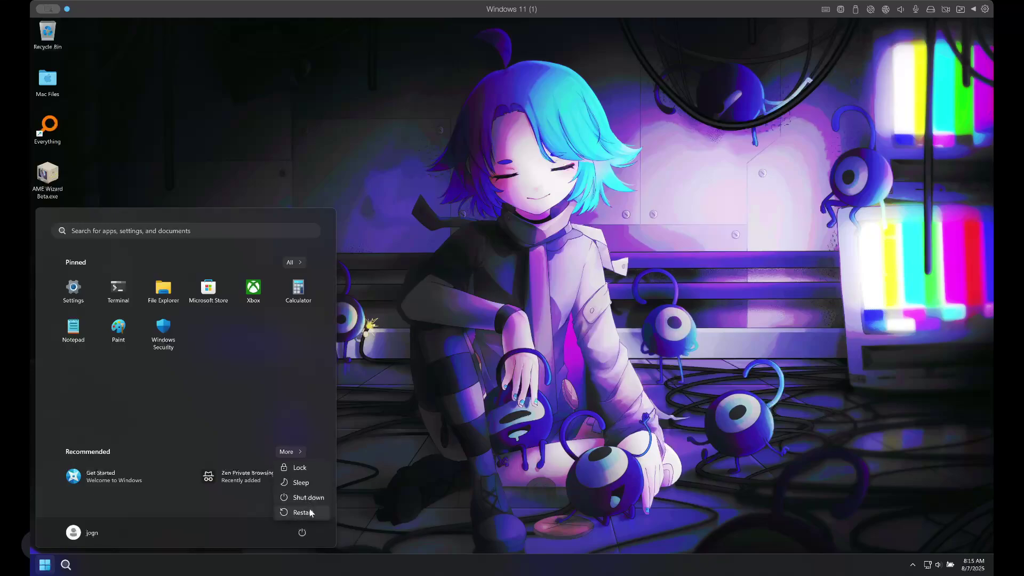
click(301, 512)
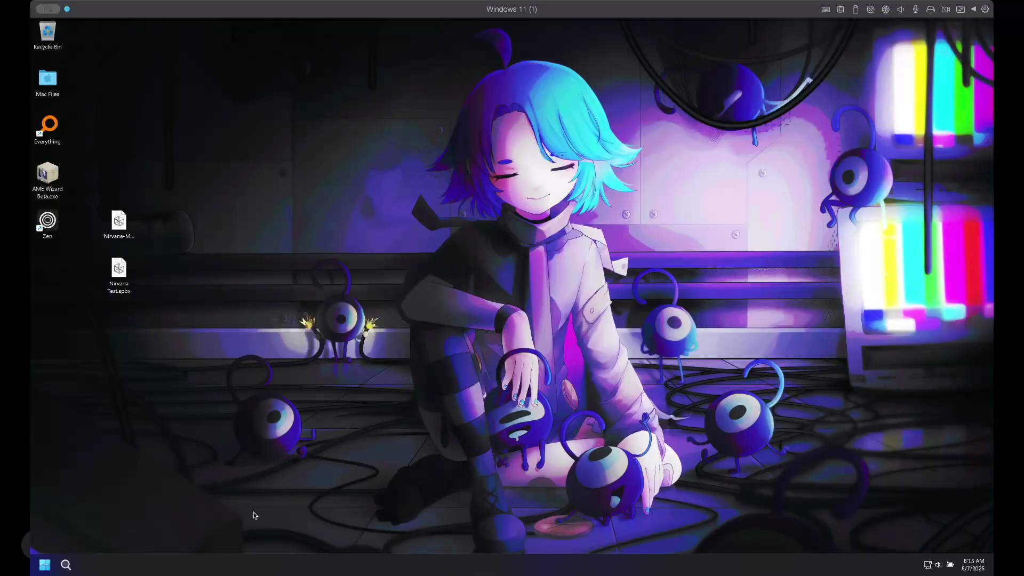
Open Windows Settings at the System page, dismiss the Windows activation prompt, and close Settings.
click(46, 566)
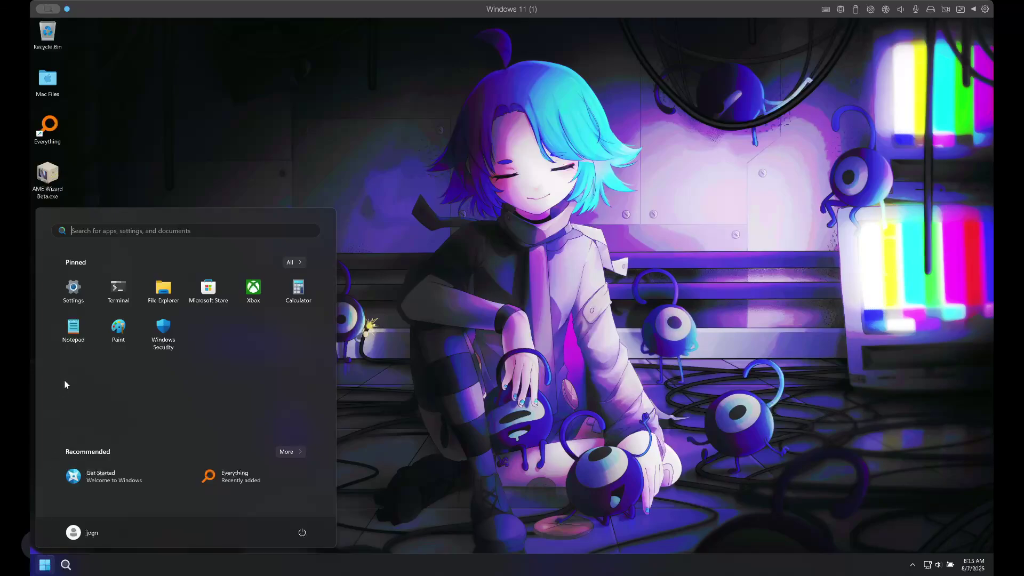
click(70, 296)
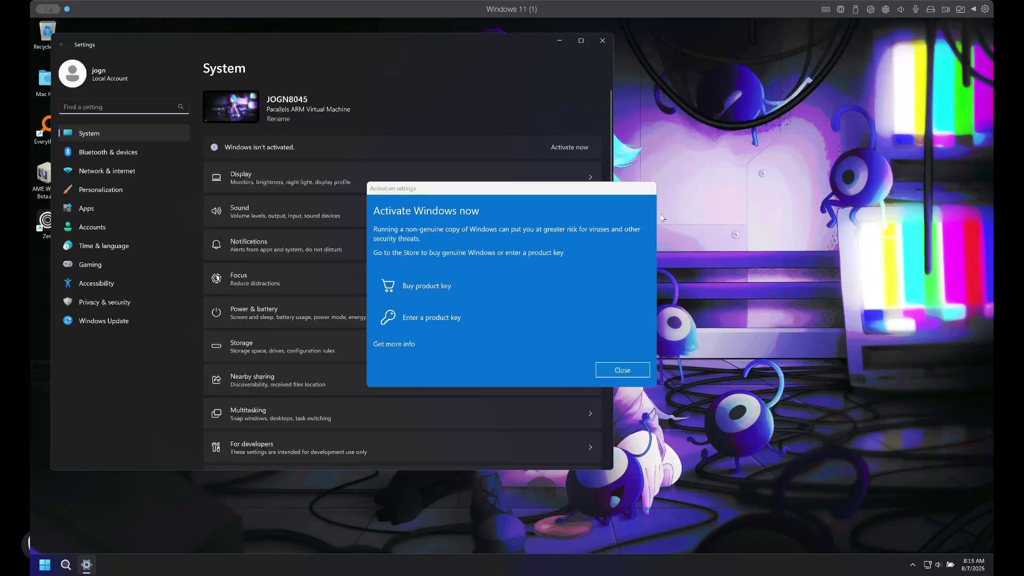
click(623, 370)
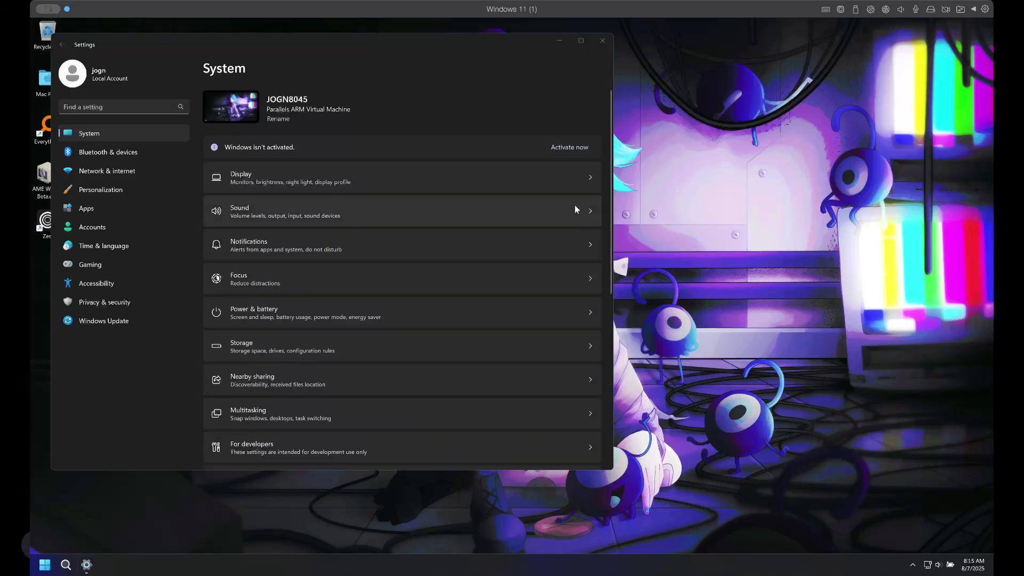
click(602, 43)
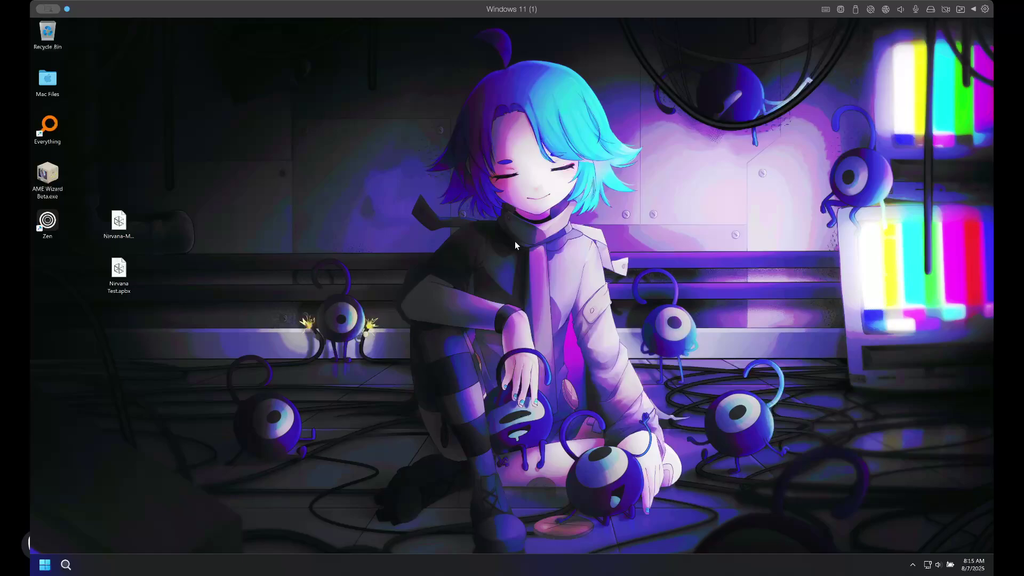